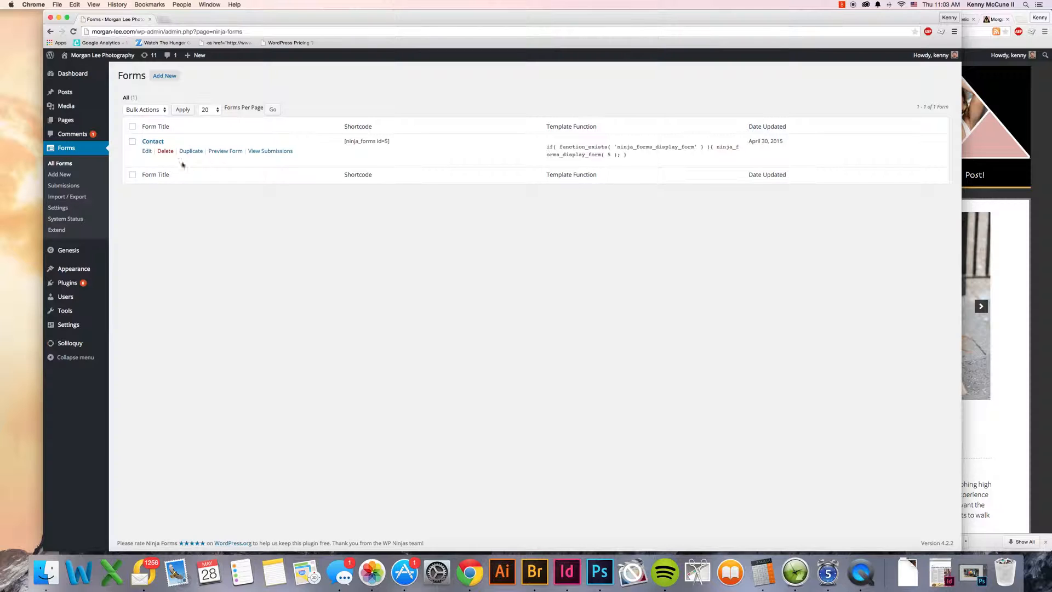
Step: Open the Contact form for editing and remove its existing Checkbox field
click(146, 152)
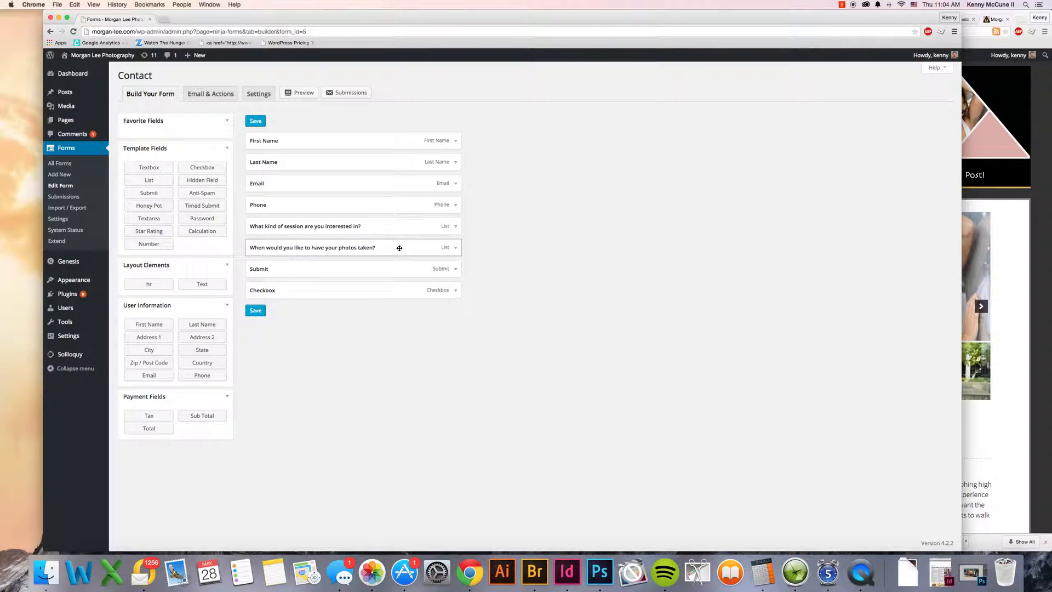
click(455, 290)
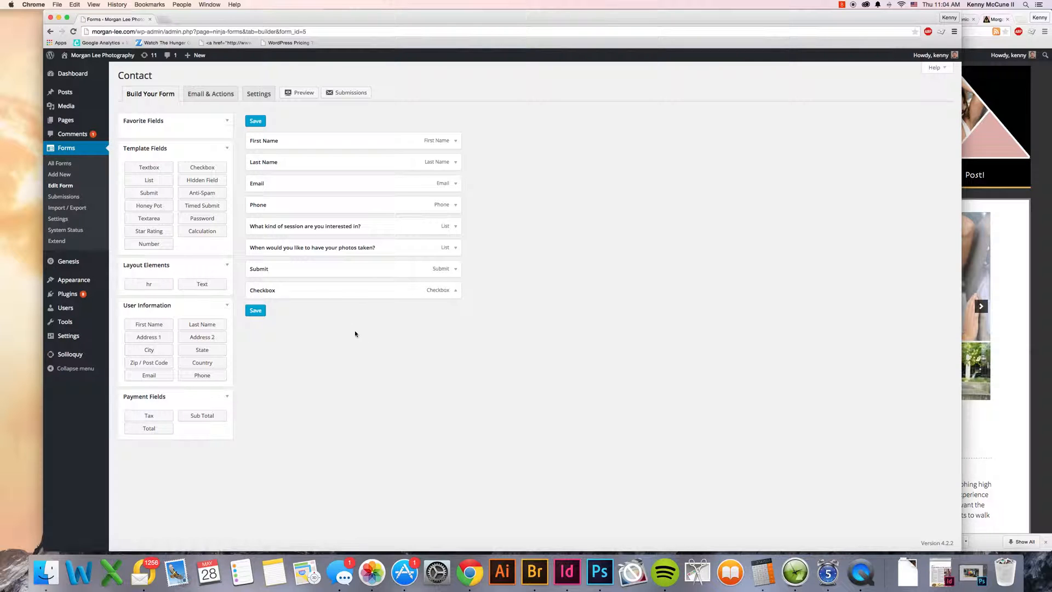
click(262, 456)
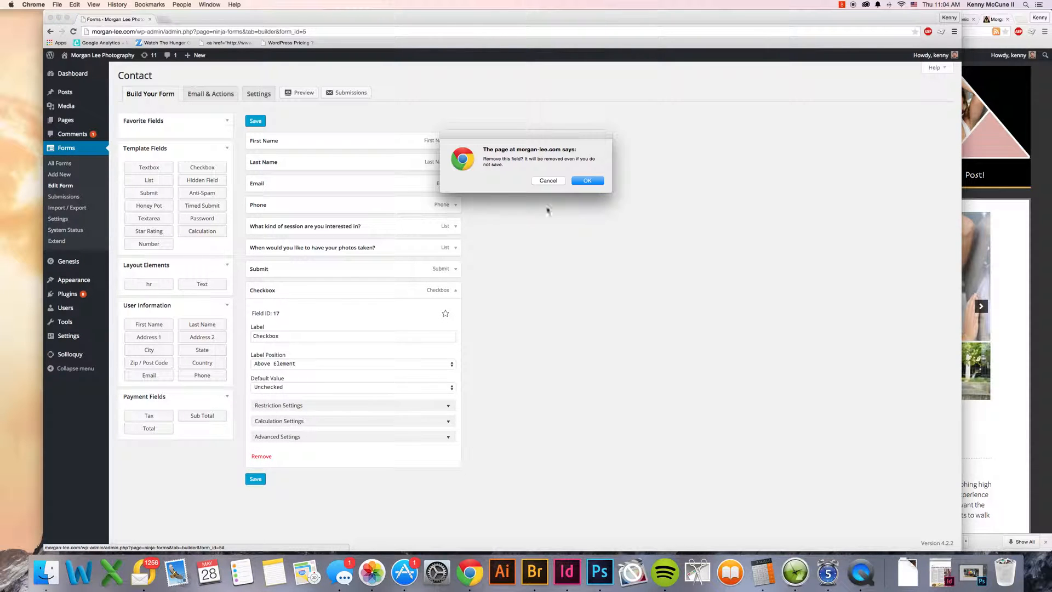
click(586, 181)
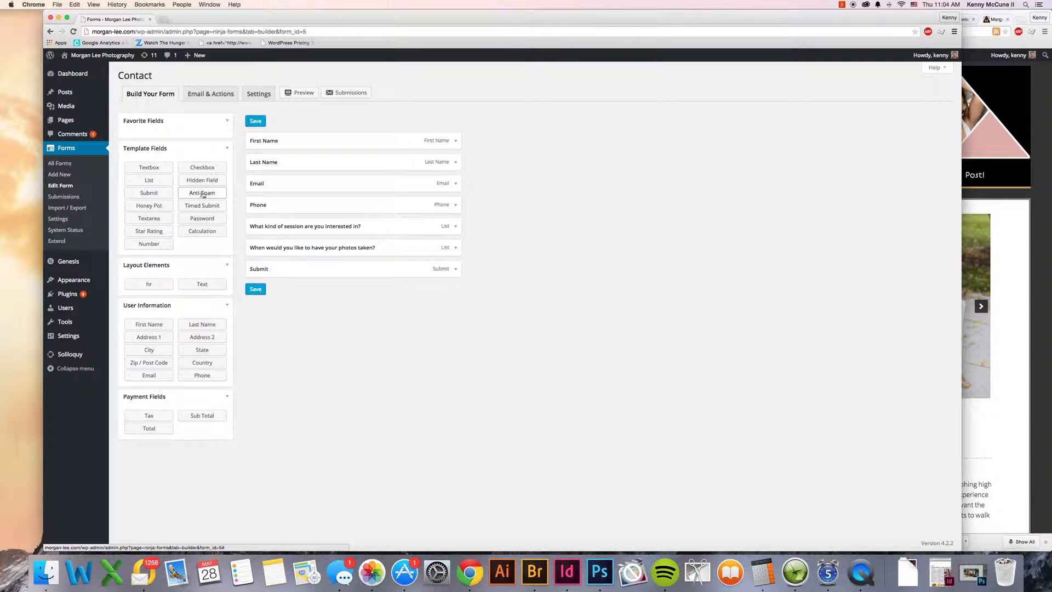
Step: Add a checkbox field to the Contact form, labelled "Check here if you think I'm an awesome photographer:"
click(210, 169)
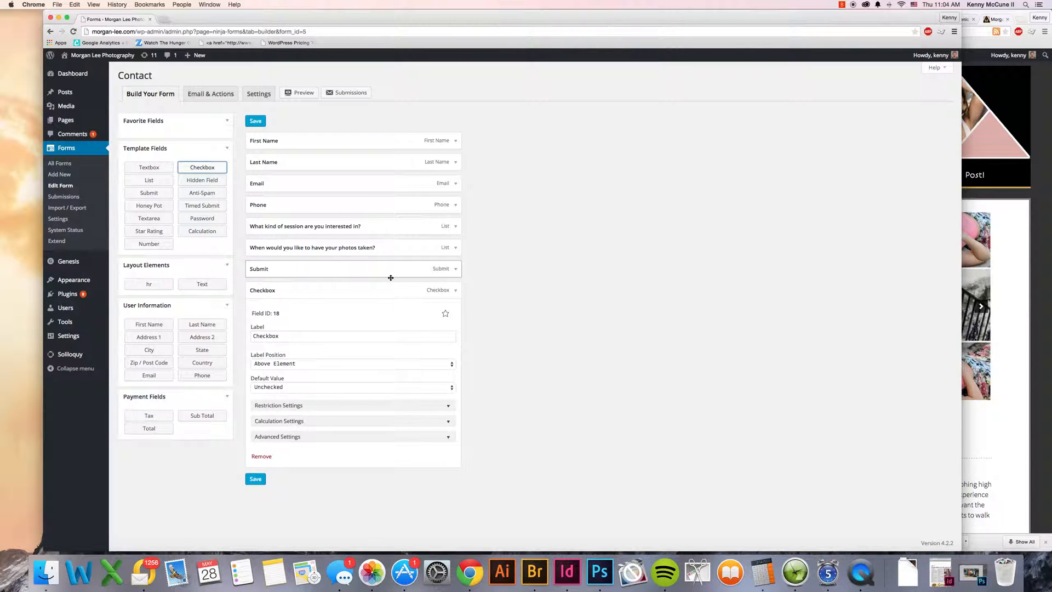
double_click(355, 339)
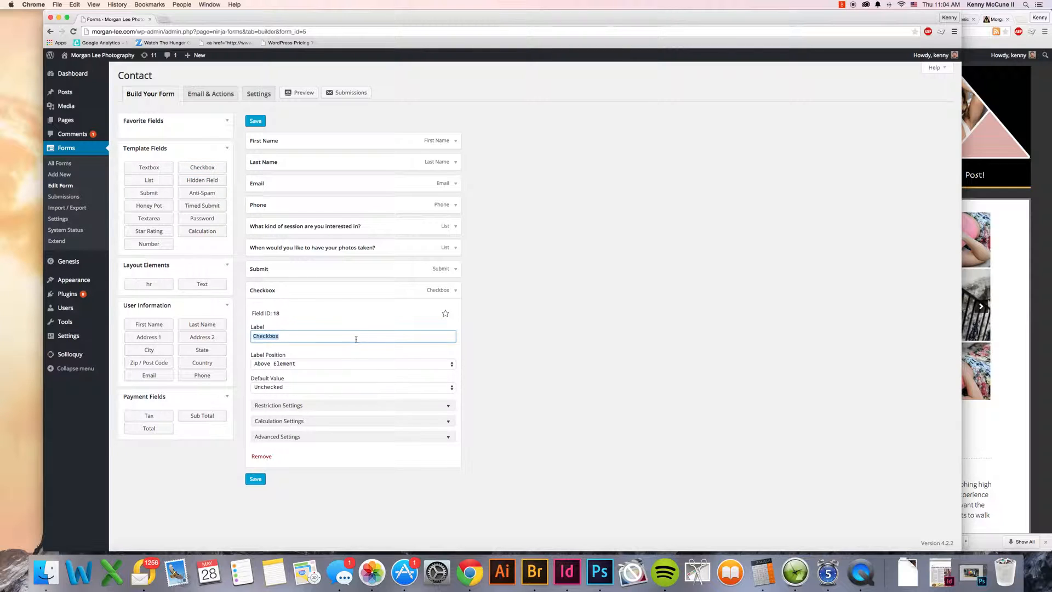
text(Check here i)
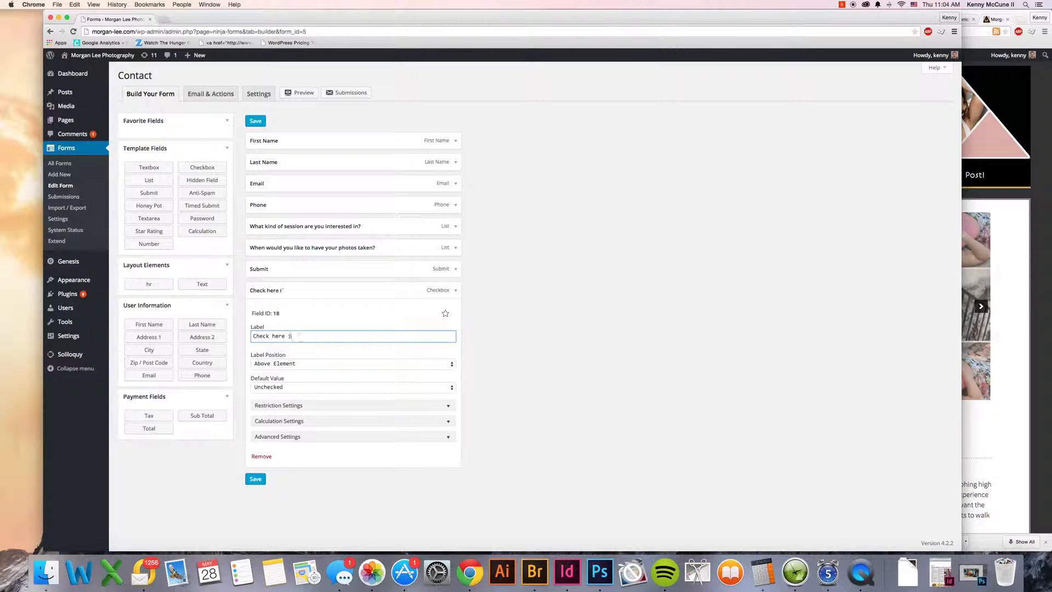
text(f you think I'm an awesome p)
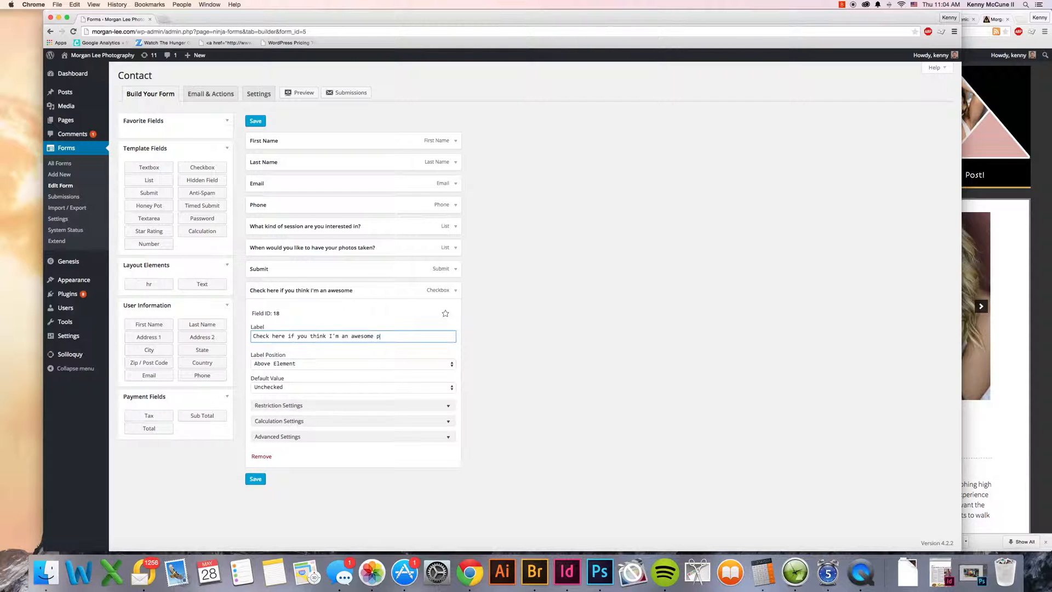
text(hotographer:)
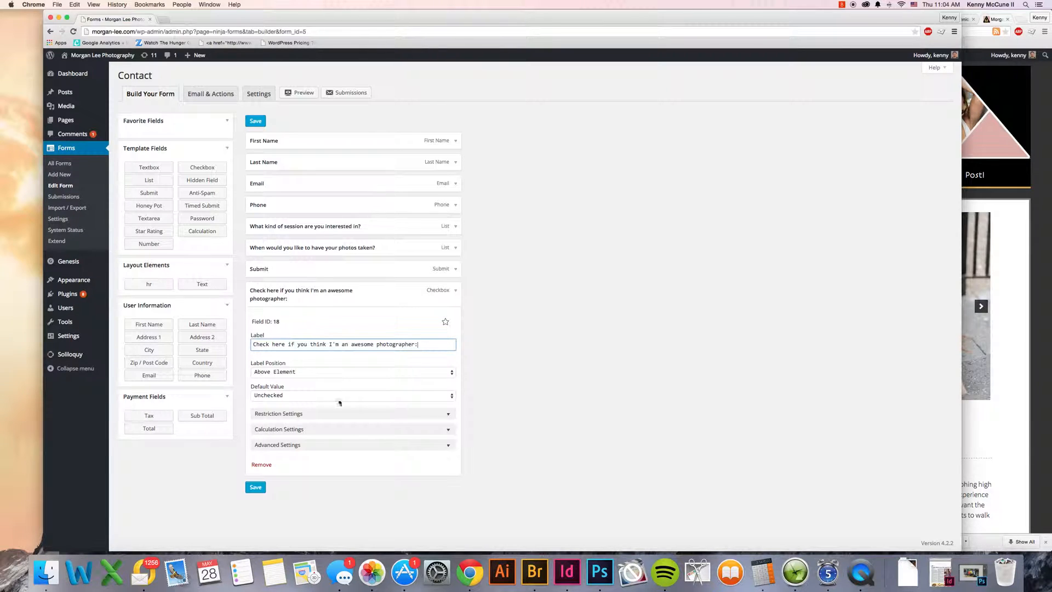
Step: Preview the Contact form and test ticking the checkbox beneath the Submit button
click(308, 98)
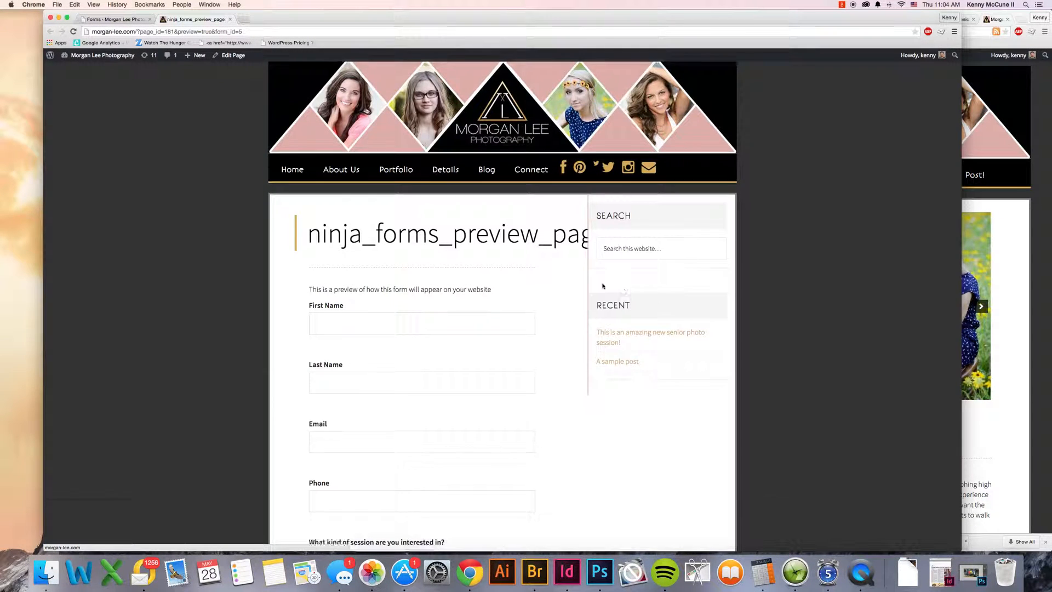
scroll(580, 284, down, 5)
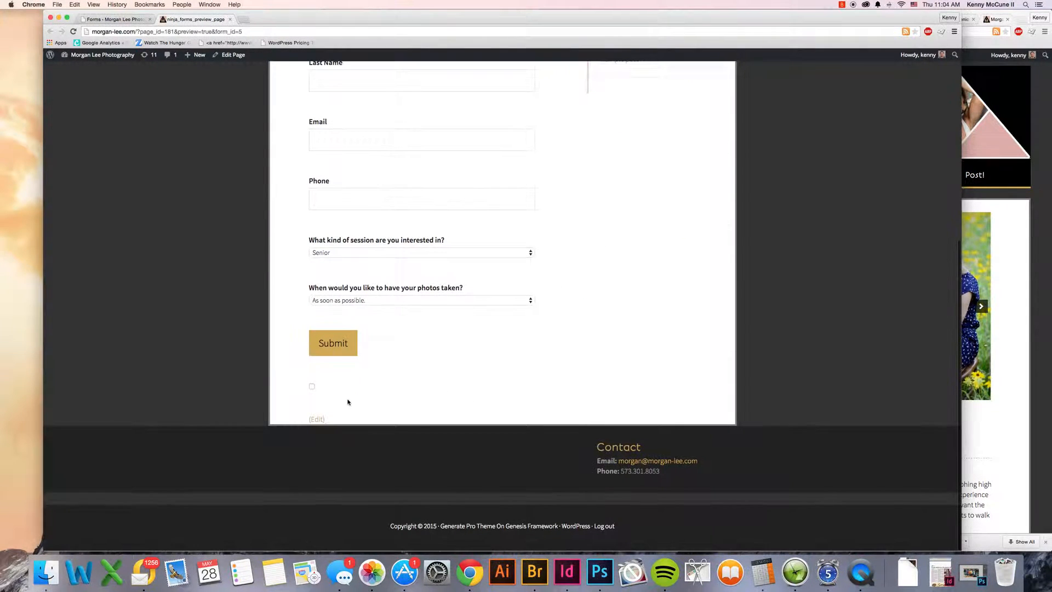
click(312, 387)
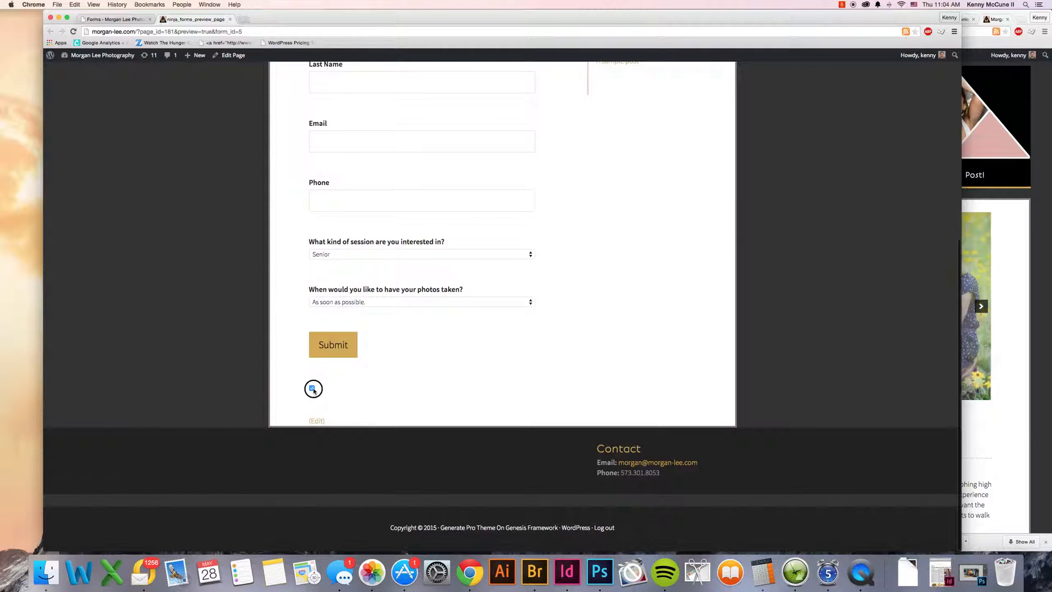
Step: Save the Contact form with the newly labelled checkbox, then preview it again and tick that checkbox
click(143, 23)
click(255, 486)
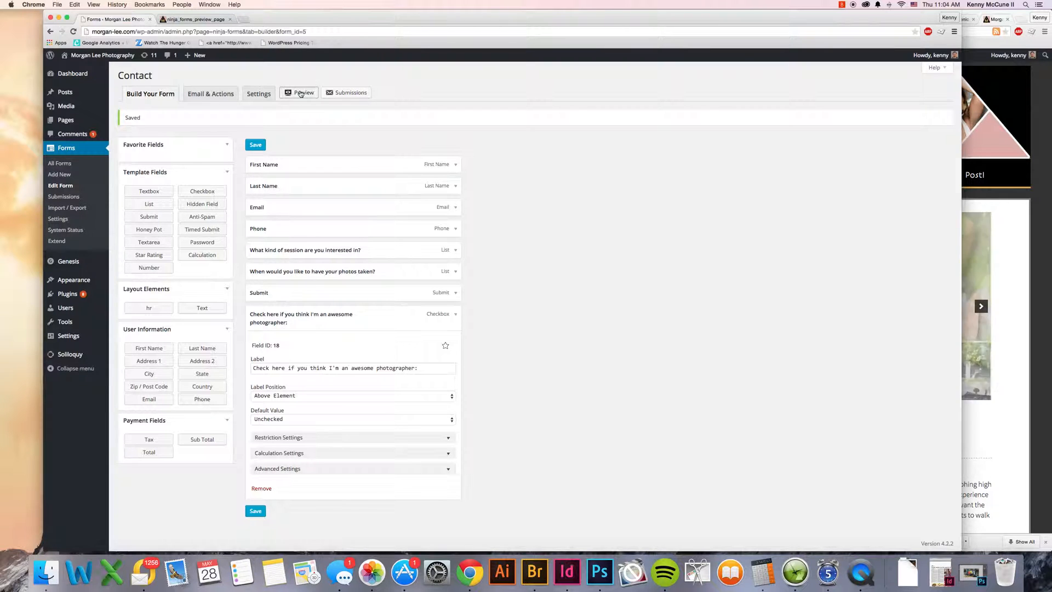
click(304, 92)
scroll(414, 275, down, 10)
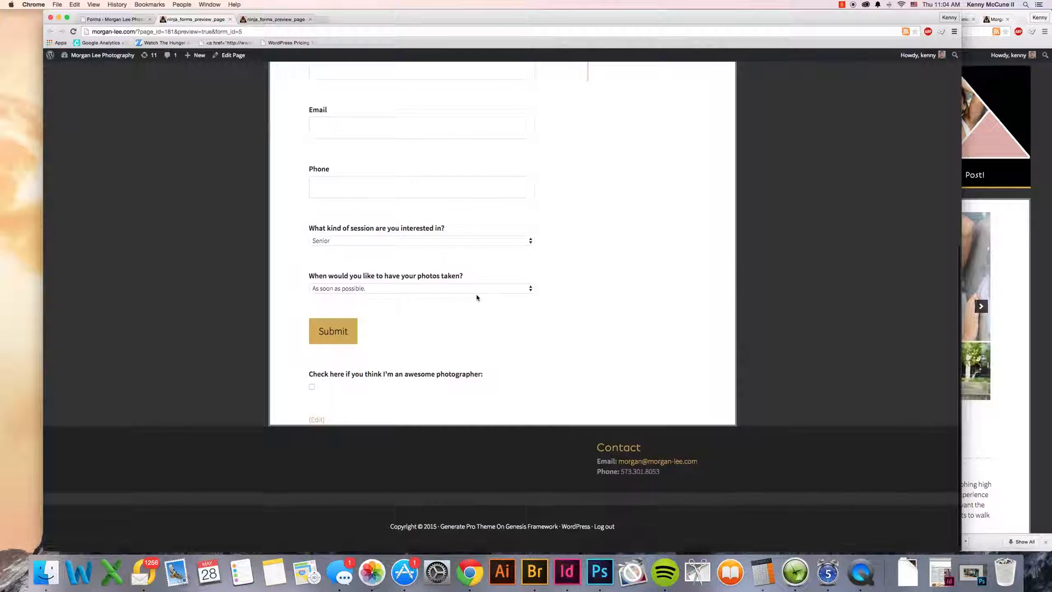
click(313, 387)
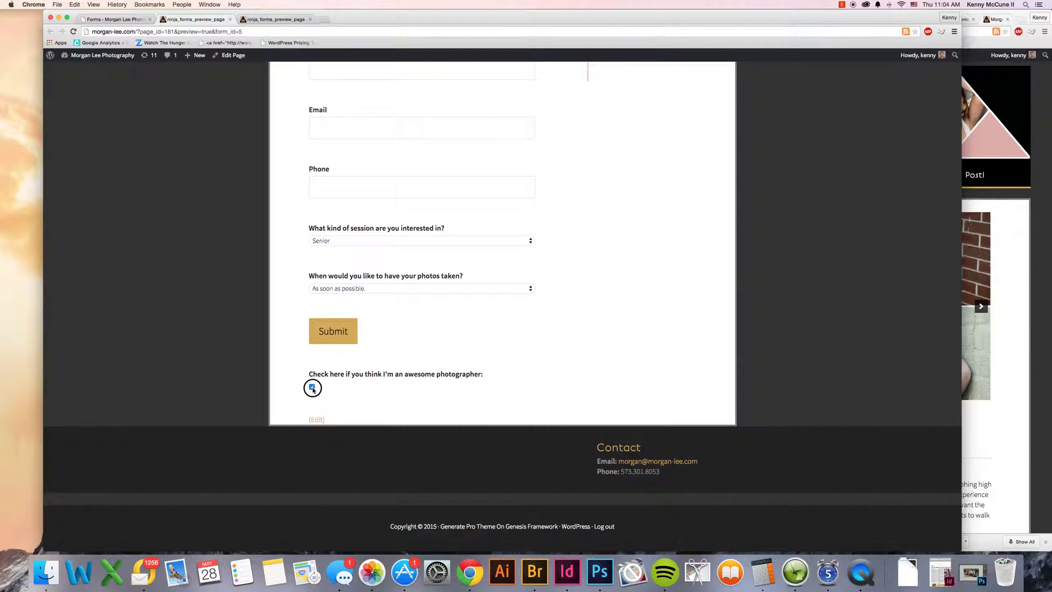
Step: Return to the form builder and remove the "awesome photographer" checkbox field, confirming the removal
click(122, 20)
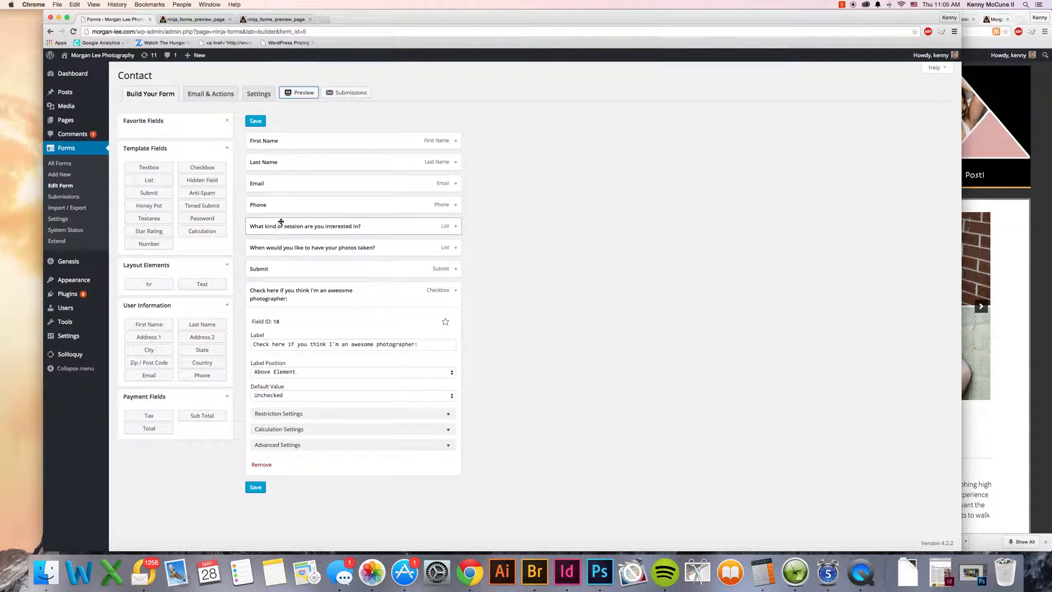
click(261, 465)
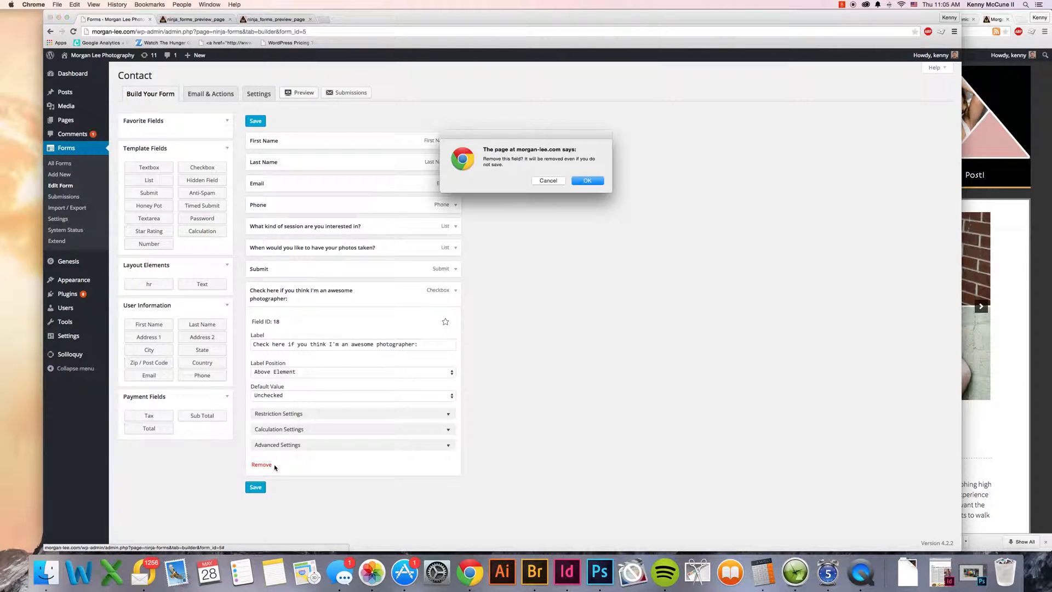
click(581, 181)
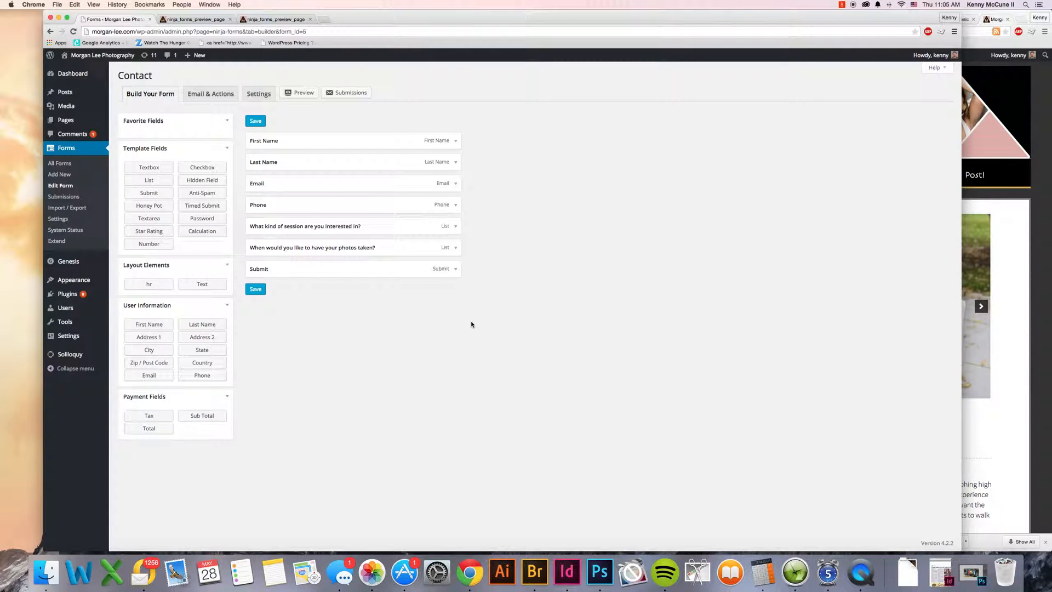
Step: Add a new option labelled "Elderly" to the "What kind of session are you interested in?" list field
click(455, 226)
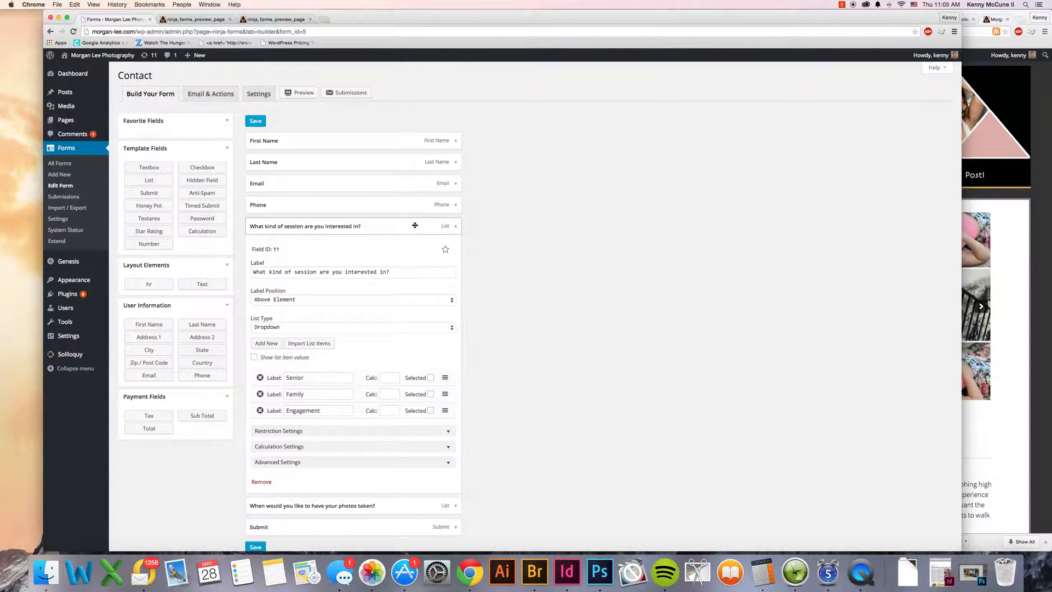
scroll(329, 334, down, 1)
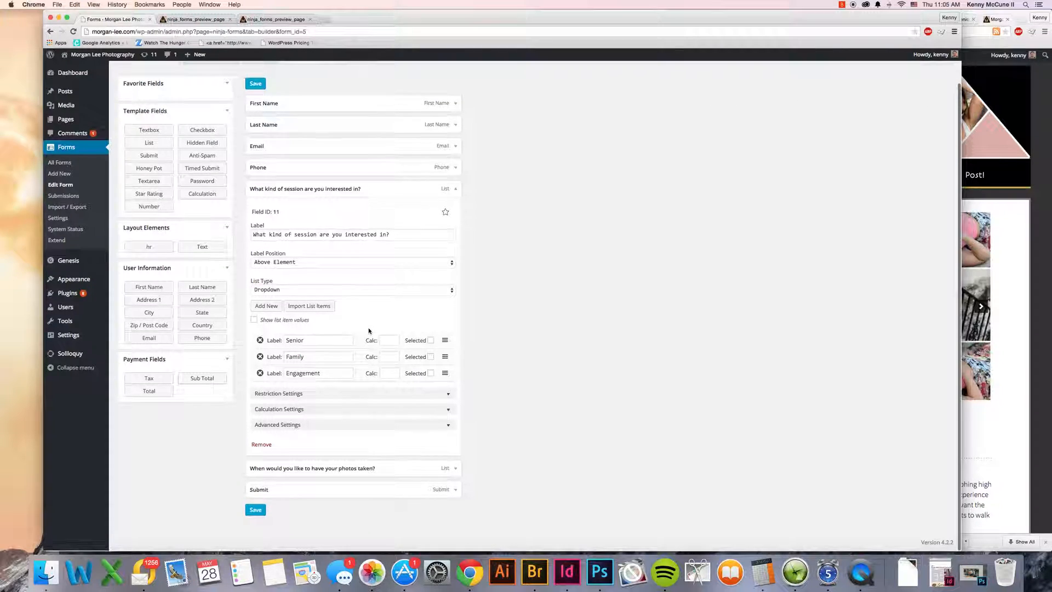
click(318, 340)
click(322, 359)
click(327, 373)
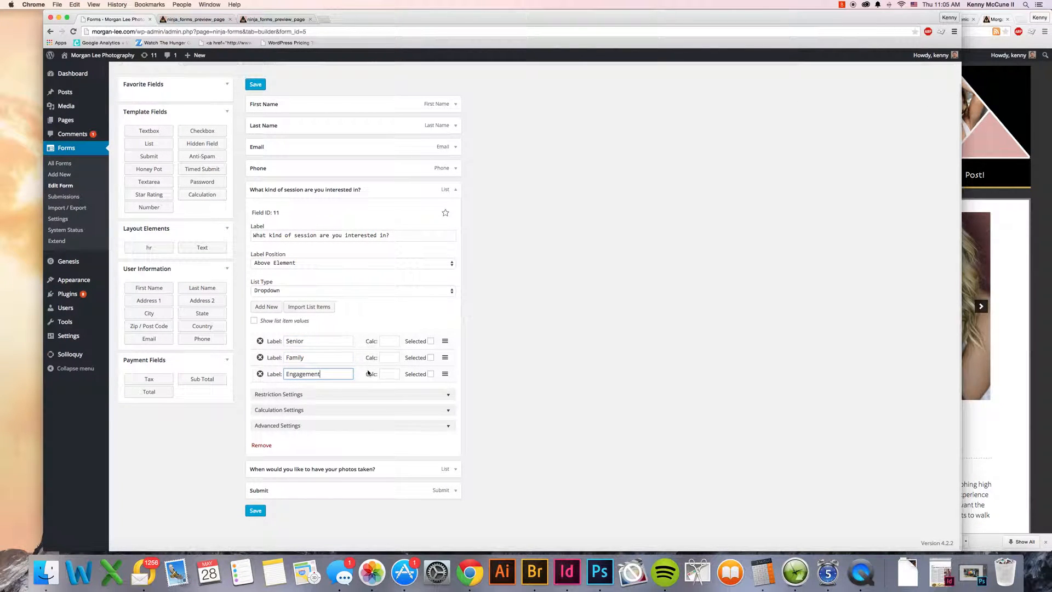
scroll(301, 321, up, 1)
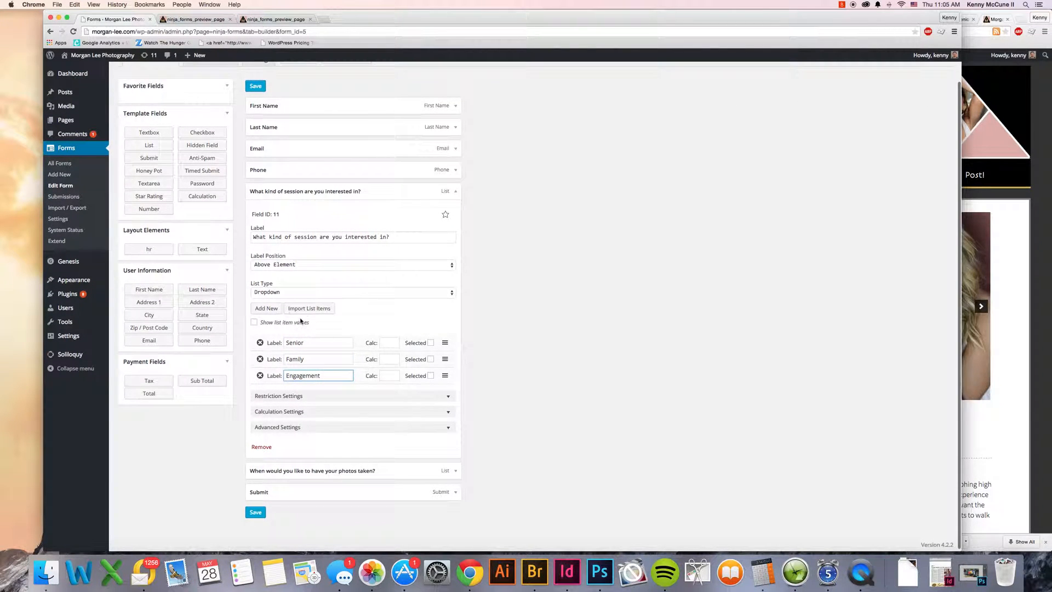
scroll(274, 312, up, 1)
click(271, 309)
scroll(335, 416, down, 1)
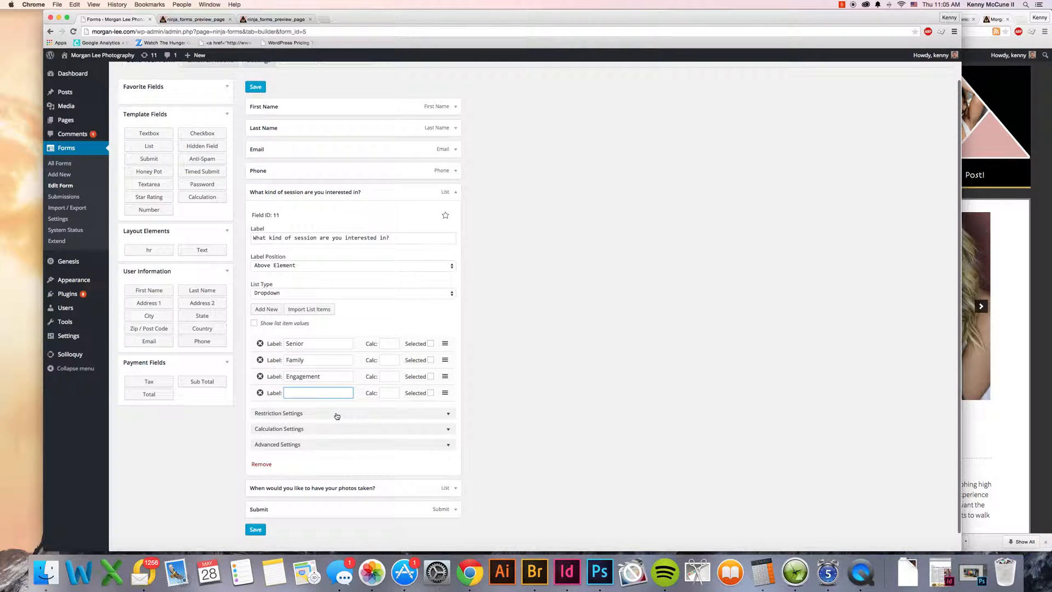
text(Elderly)
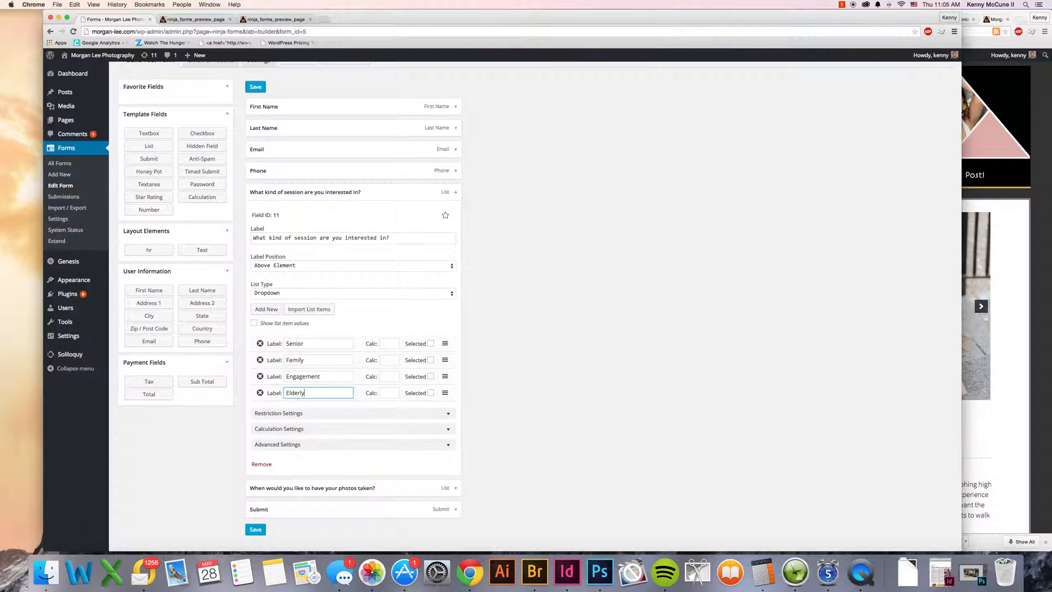
Step: Delete the "Elderly" option from the session type list
scroll(395, 384, up, 1)
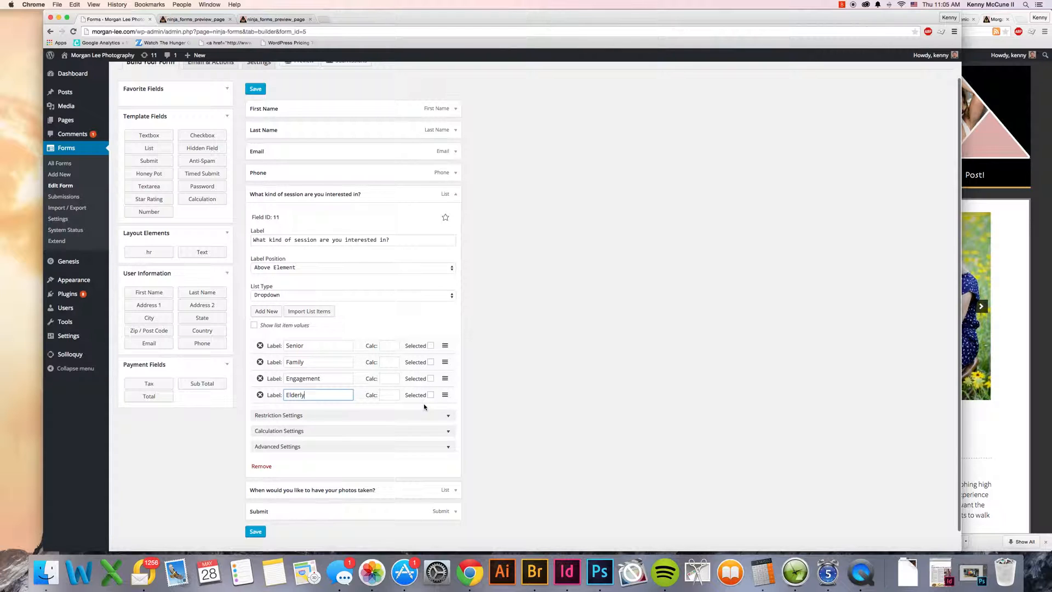
click(260, 394)
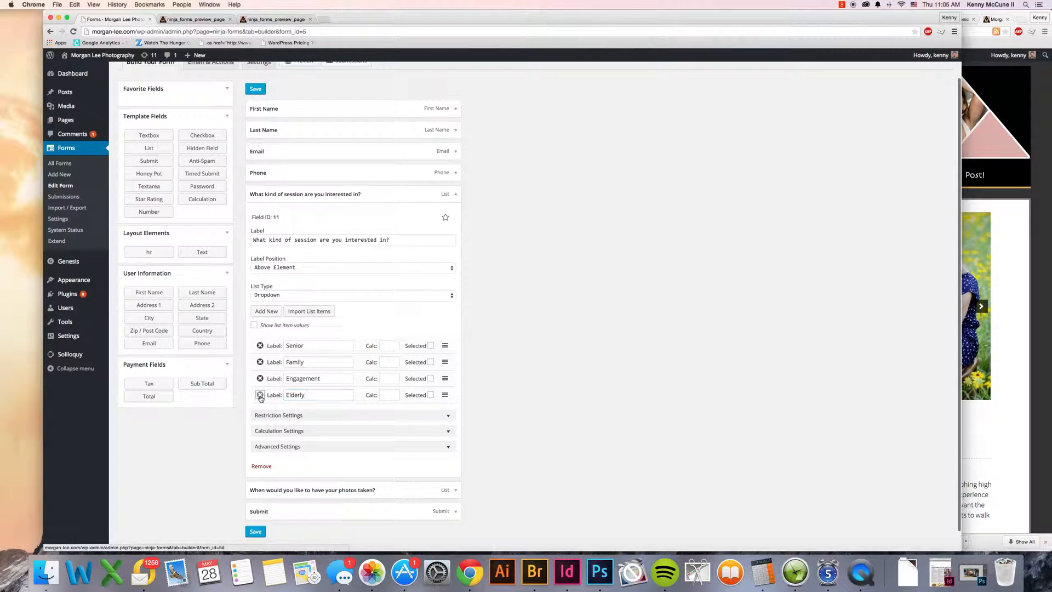
scroll(539, 462, up, 2)
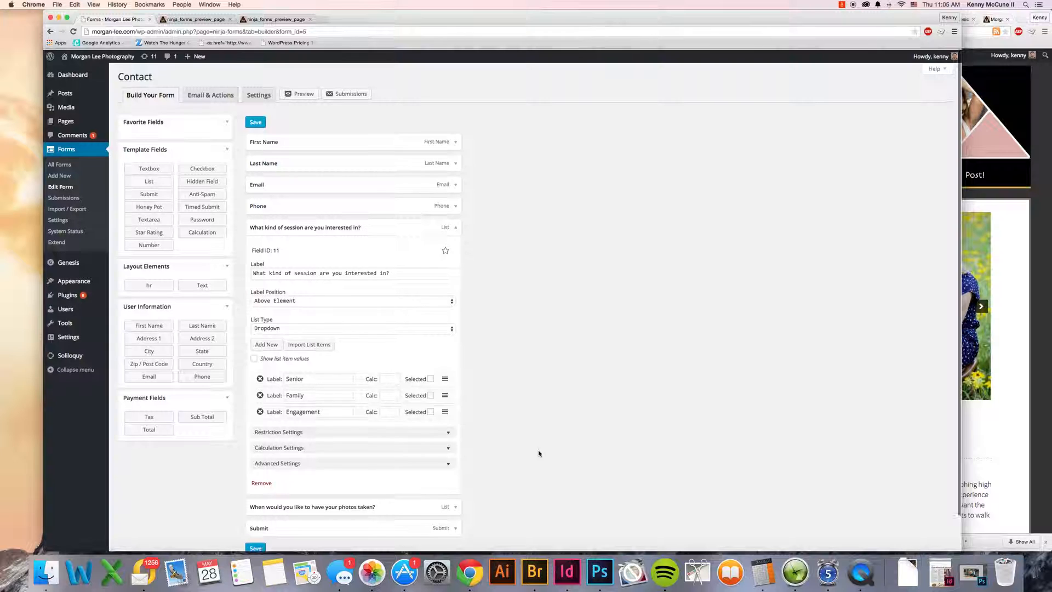
Step: Look at the Phone field's settings, then collapse both the Phone and session type fields
click(454, 206)
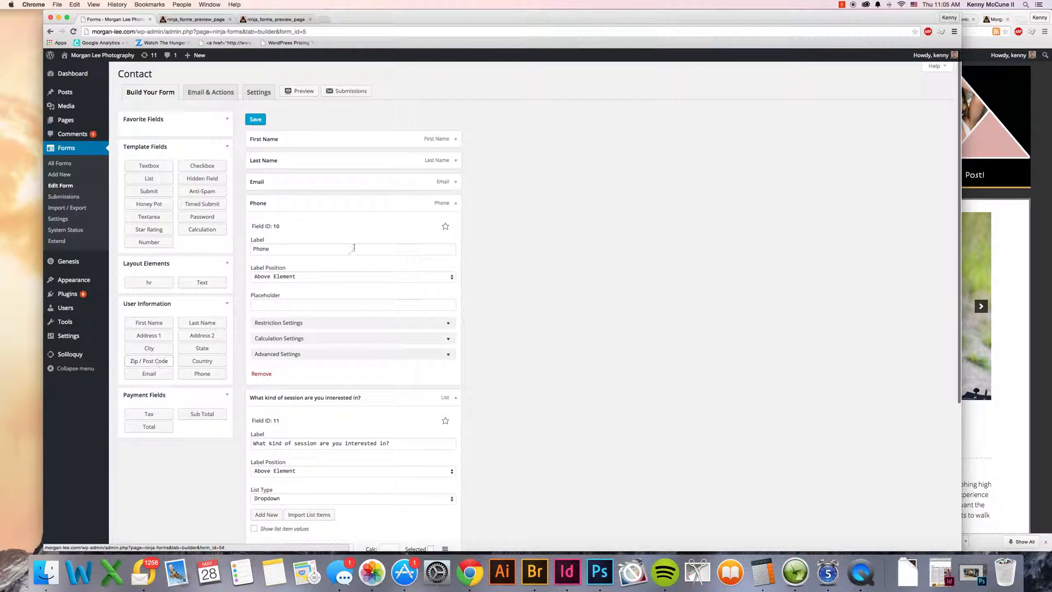
click(457, 204)
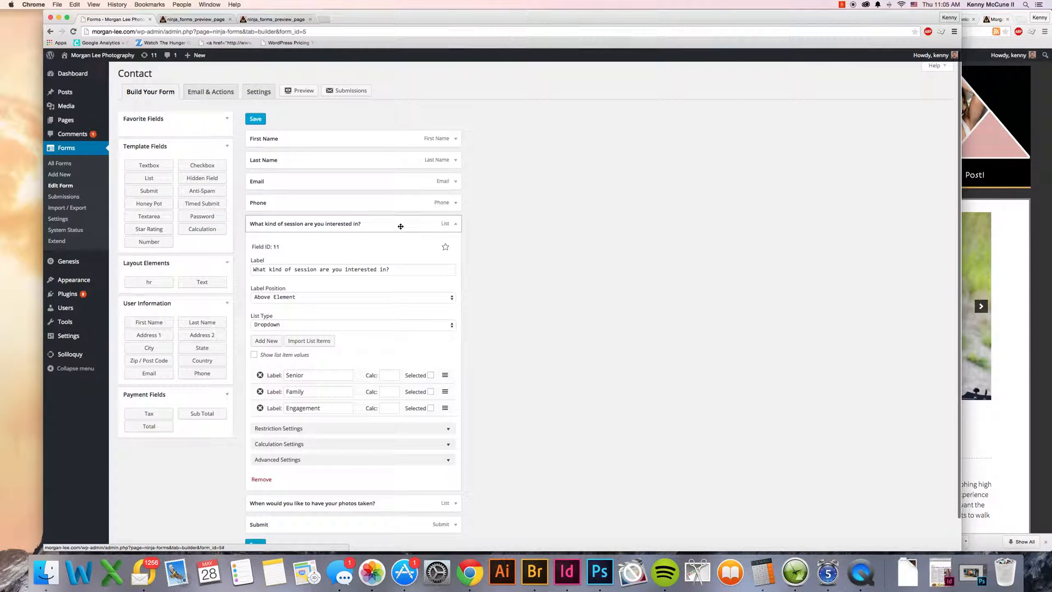
click(450, 229)
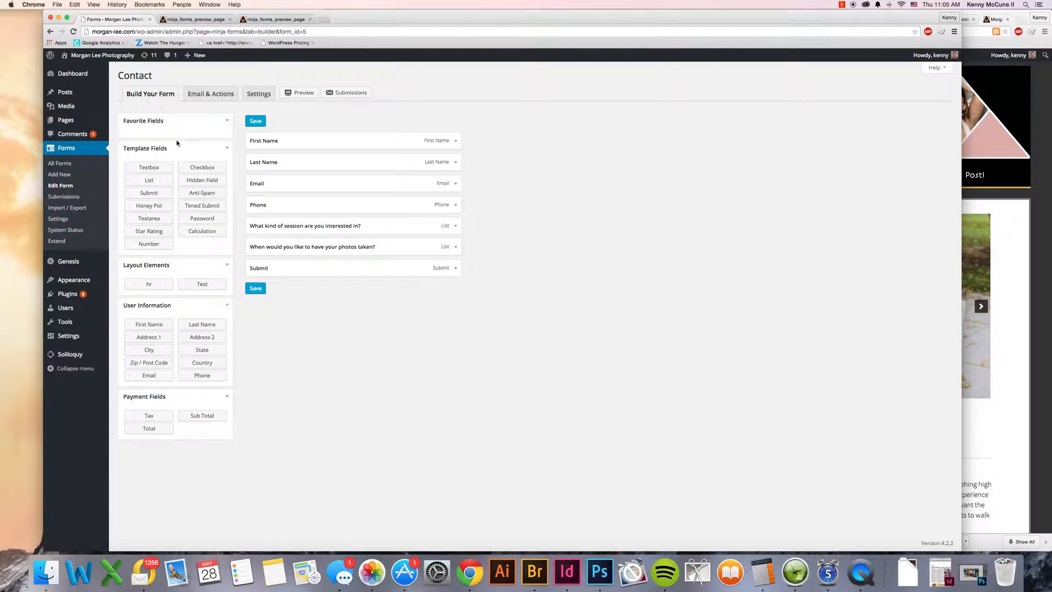
Step: Leave the form builder without saving and start a new entry in the Contact form's email and action list
click(207, 94)
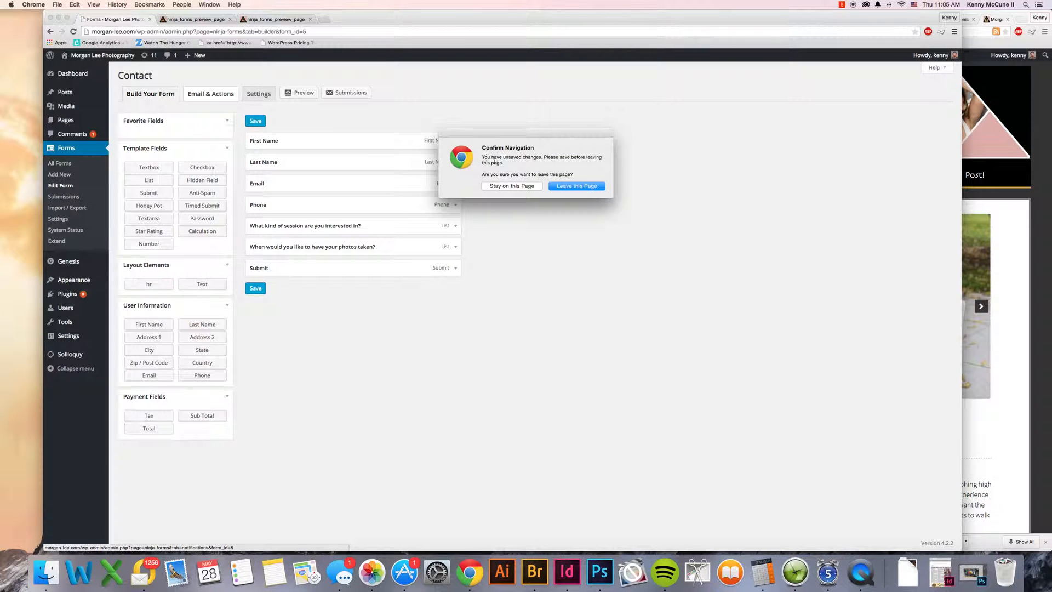
click(558, 187)
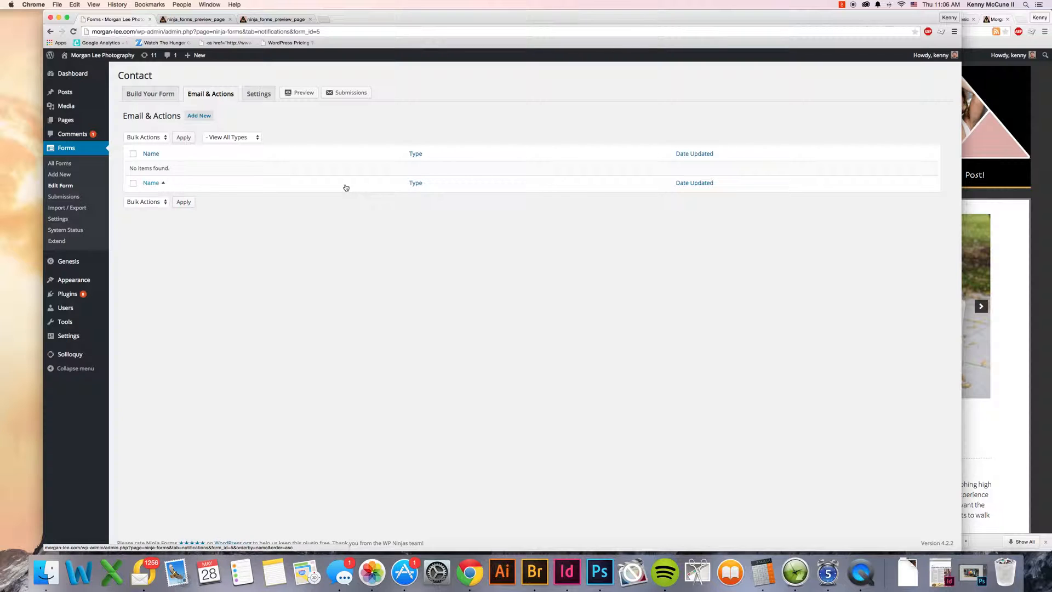
click(204, 118)
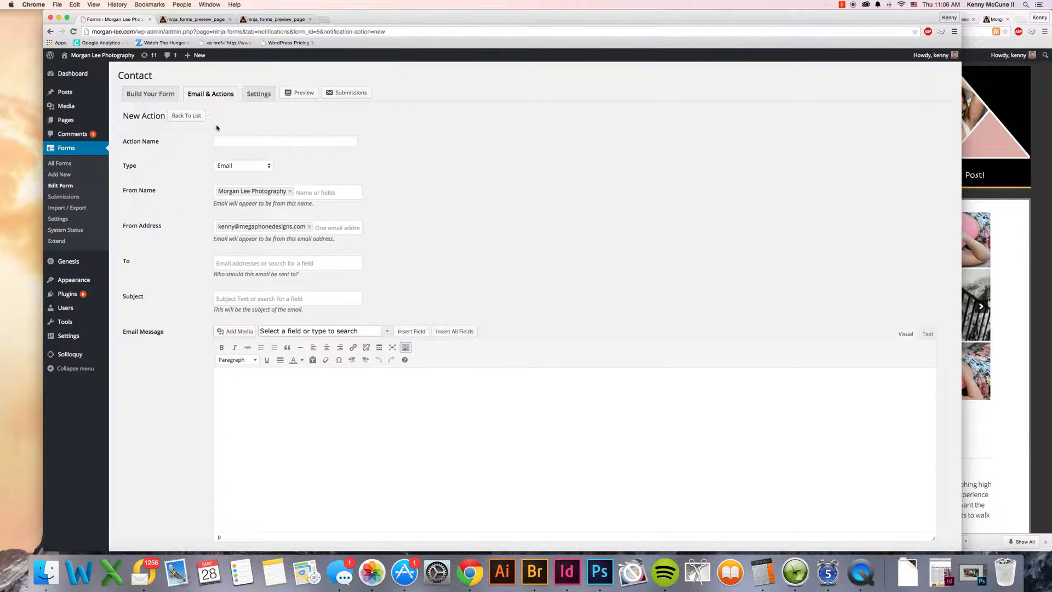
Step: Name the new action "Send welcome message"
click(242, 141)
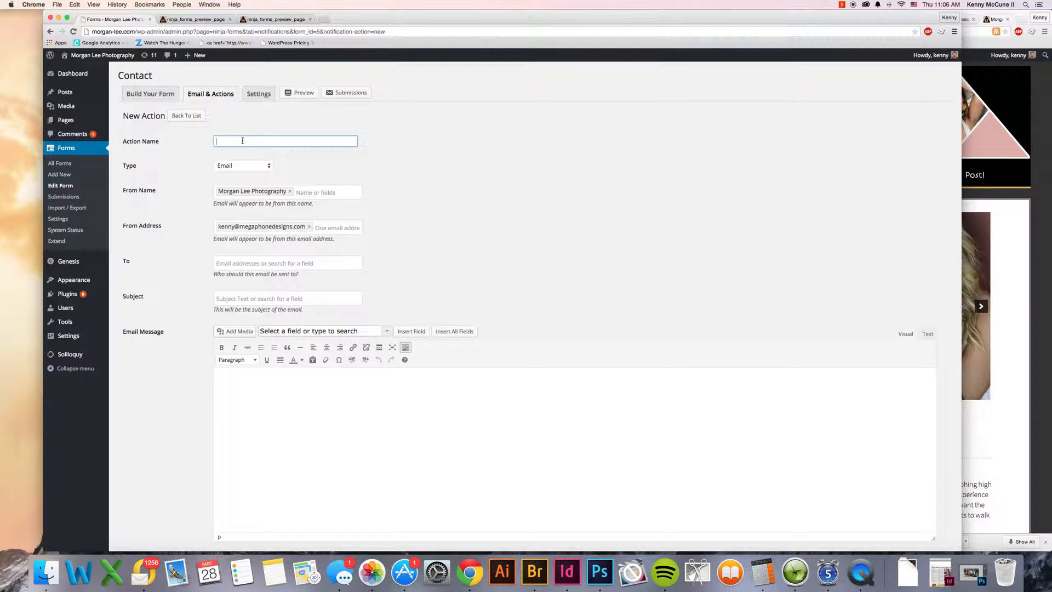
scroll(460, 169, down, 2)
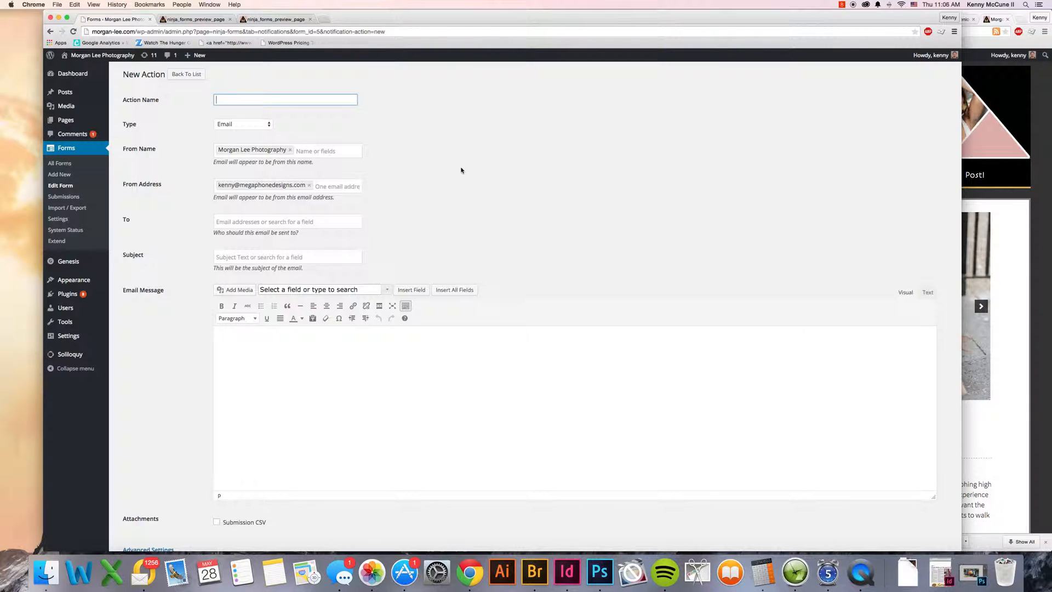
text(Sen)
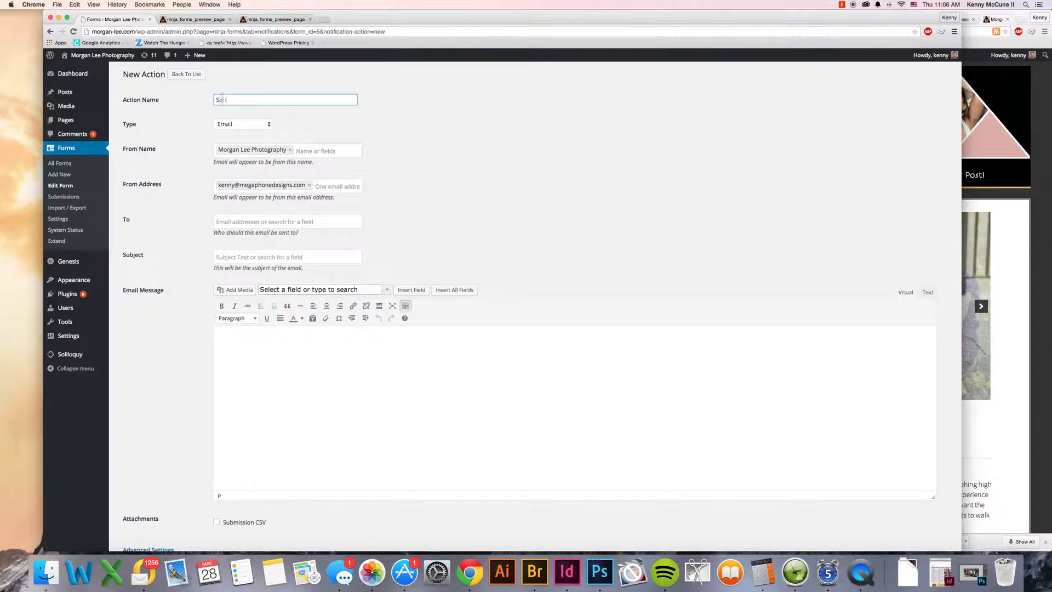
text(d welcome message)
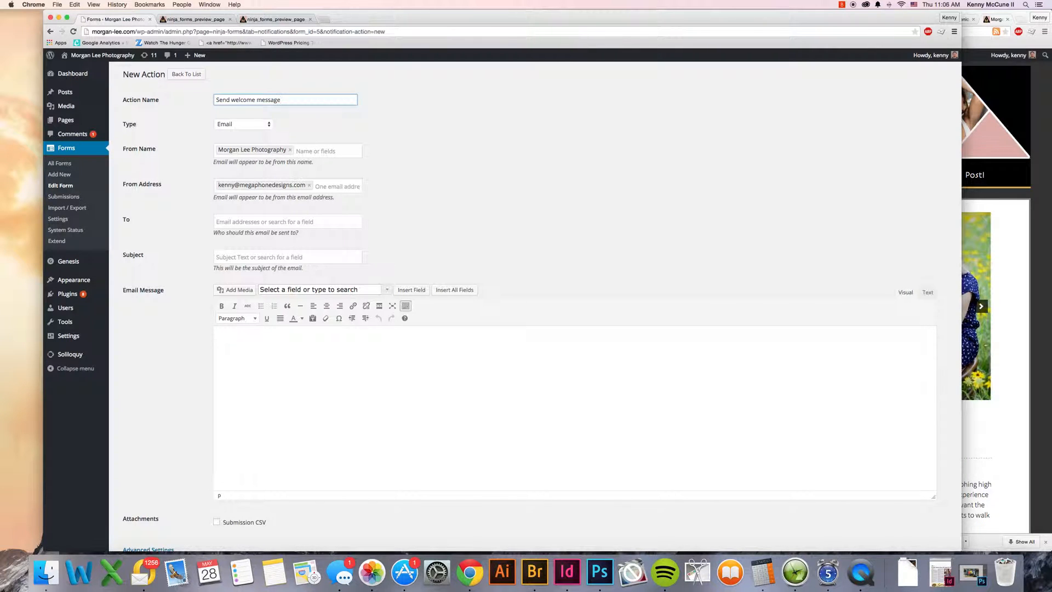
Step: Look through the available action types, keeping Email selected
click(258, 125)
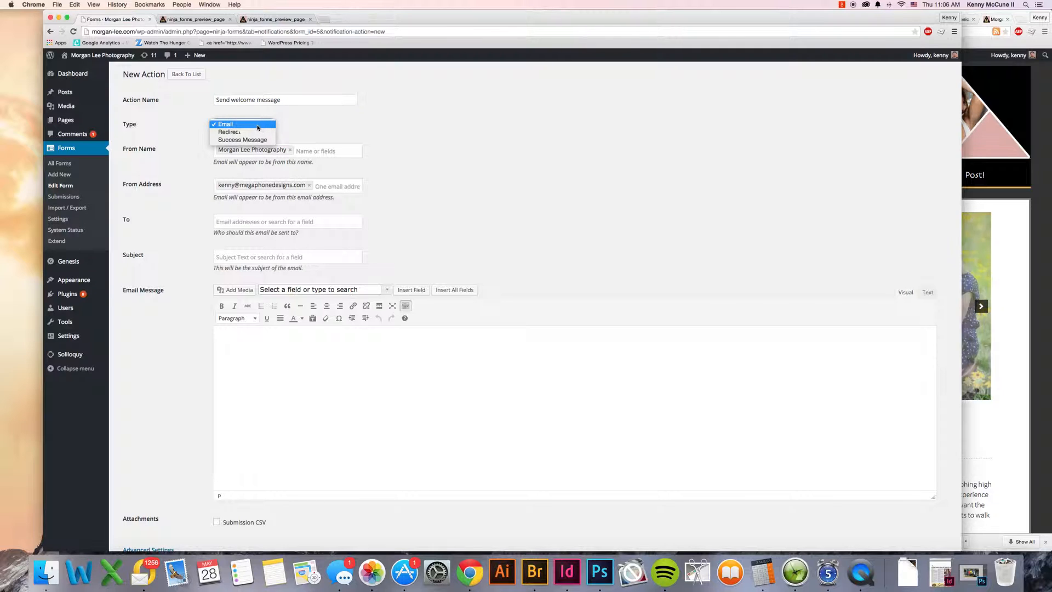
click(234, 125)
click(238, 125)
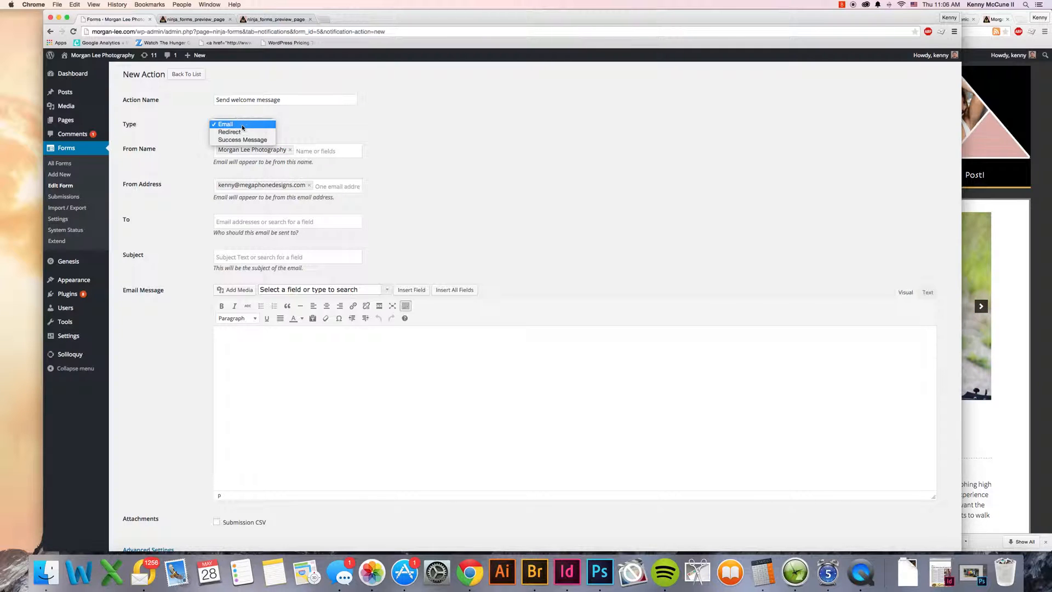
click(359, 129)
click(392, 143)
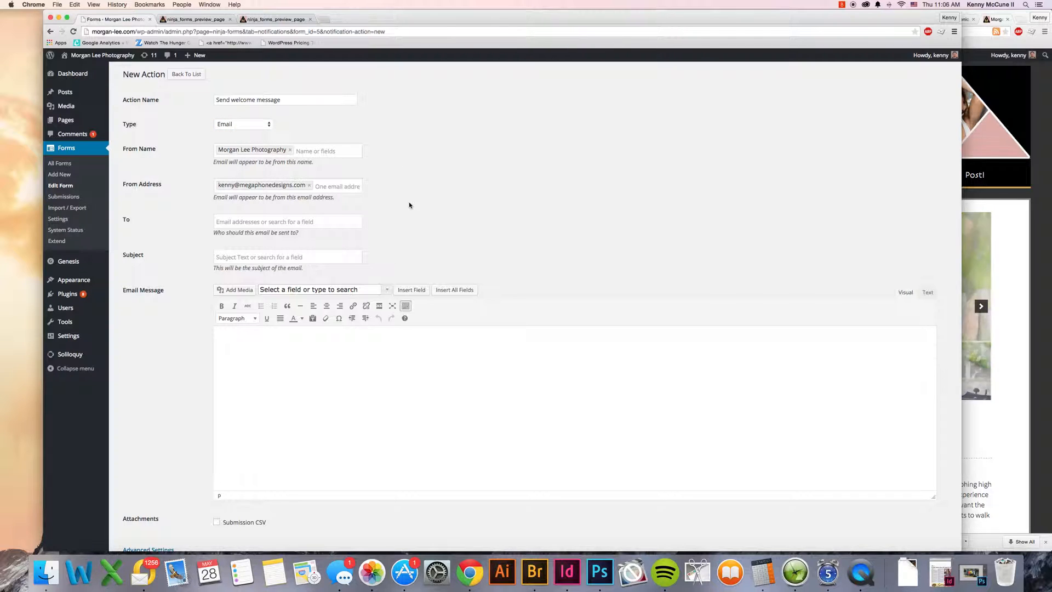
Step: Replace the From Address with the photographer's email address and set the recipient to the form's Email field
scroll(409, 205, down, 1)
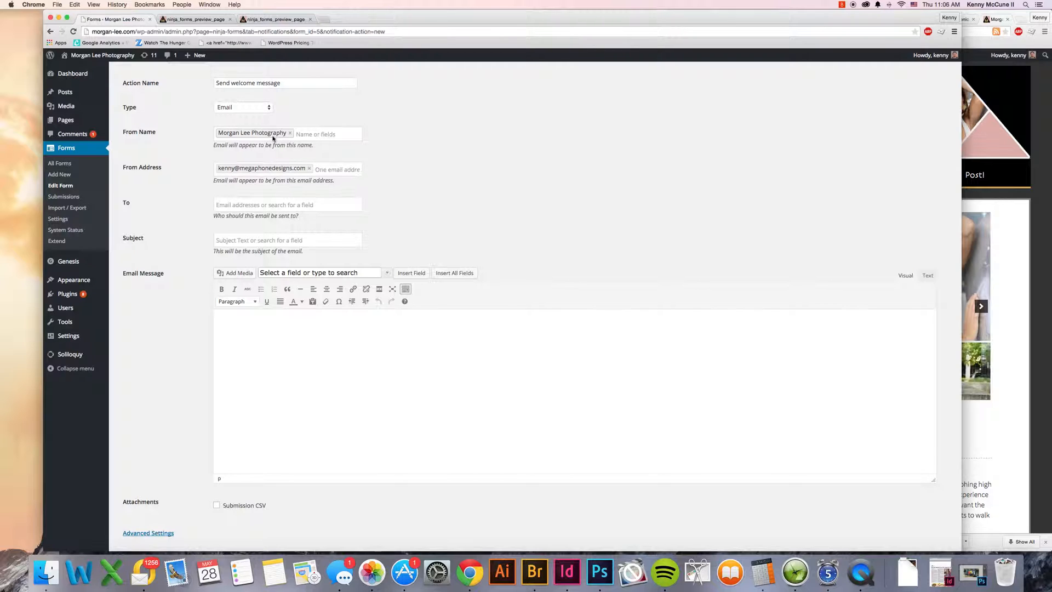
click(309, 169)
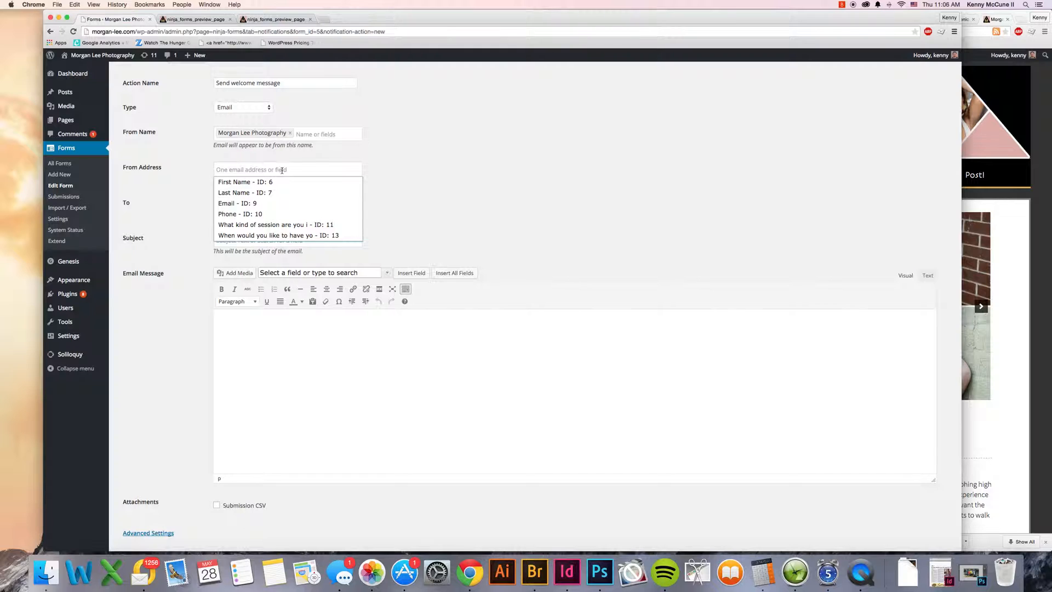
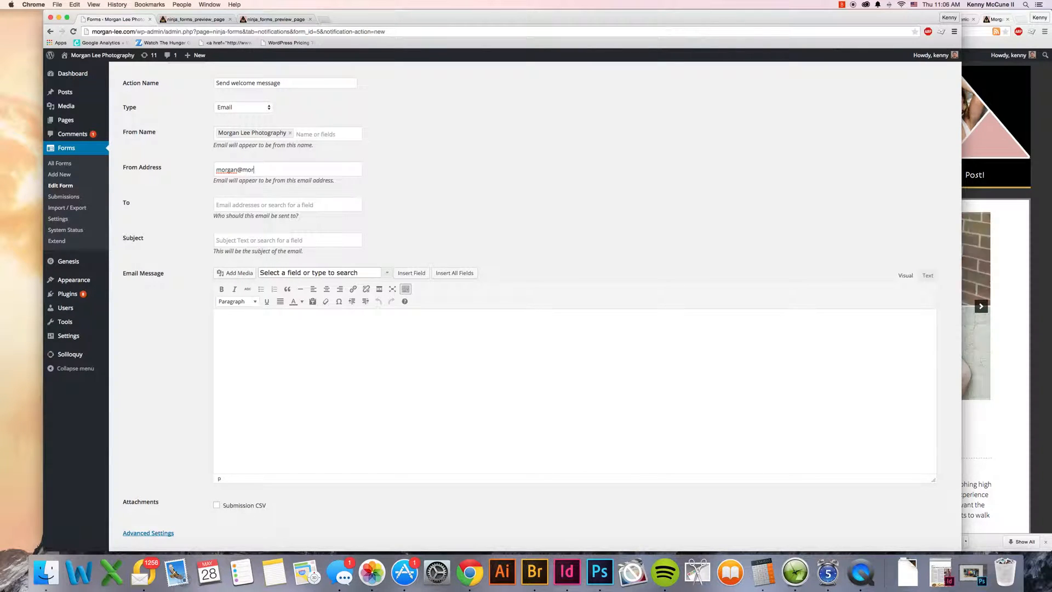
key(Tab)
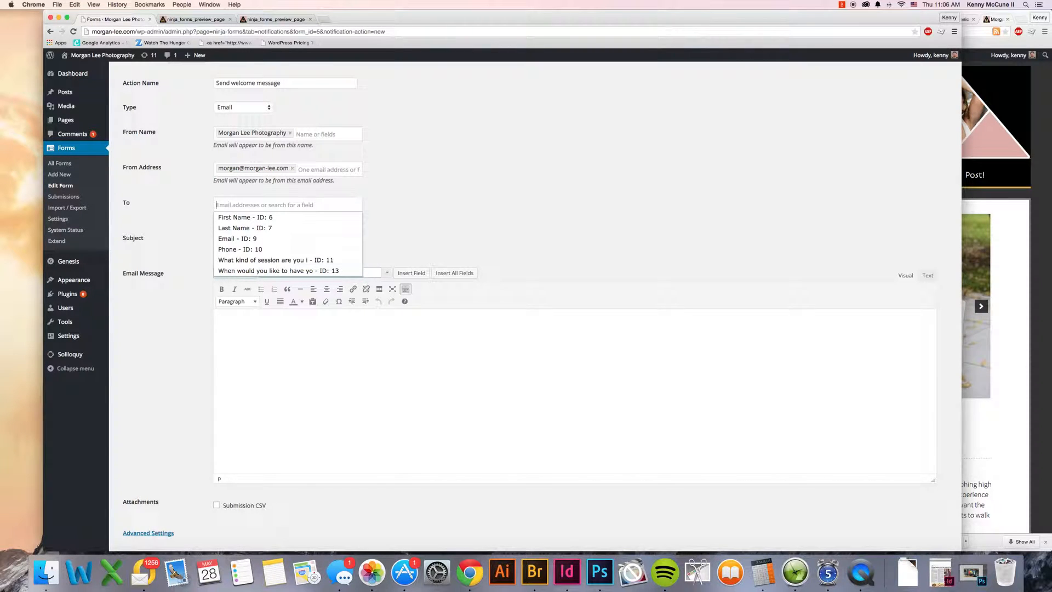
click(243, 240)
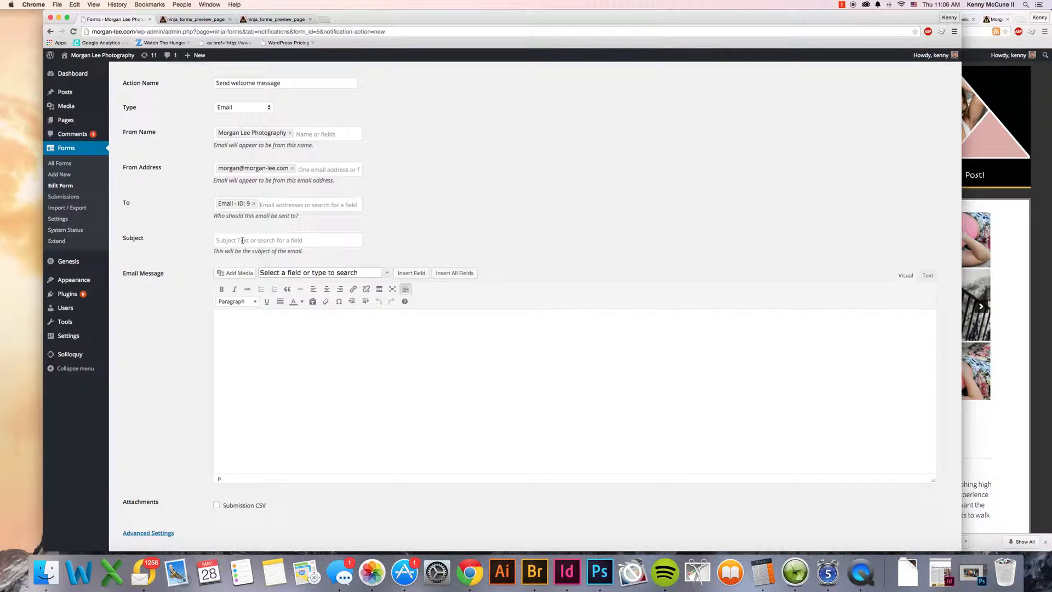
Step: Set the email subject to "Thanks so much for contacting us about your photography needs"
click(249, 239)
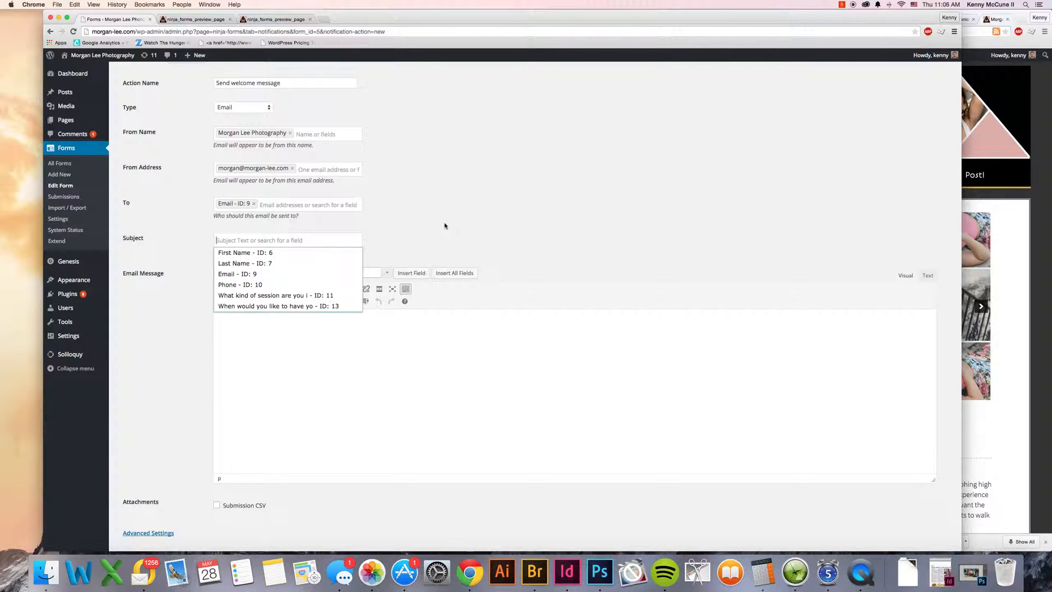
text(Th)
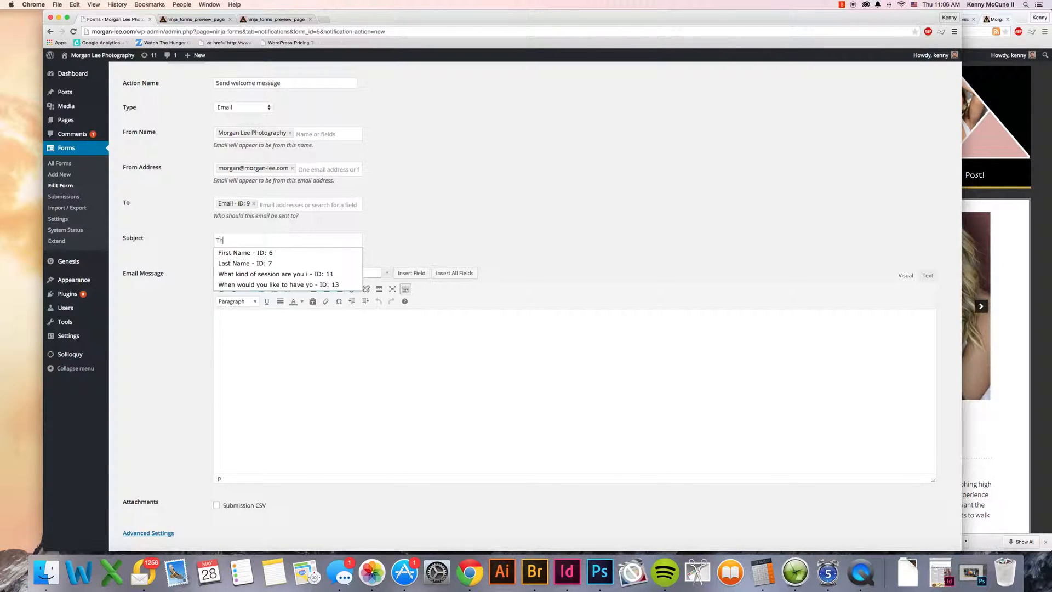
text(anks so much for)
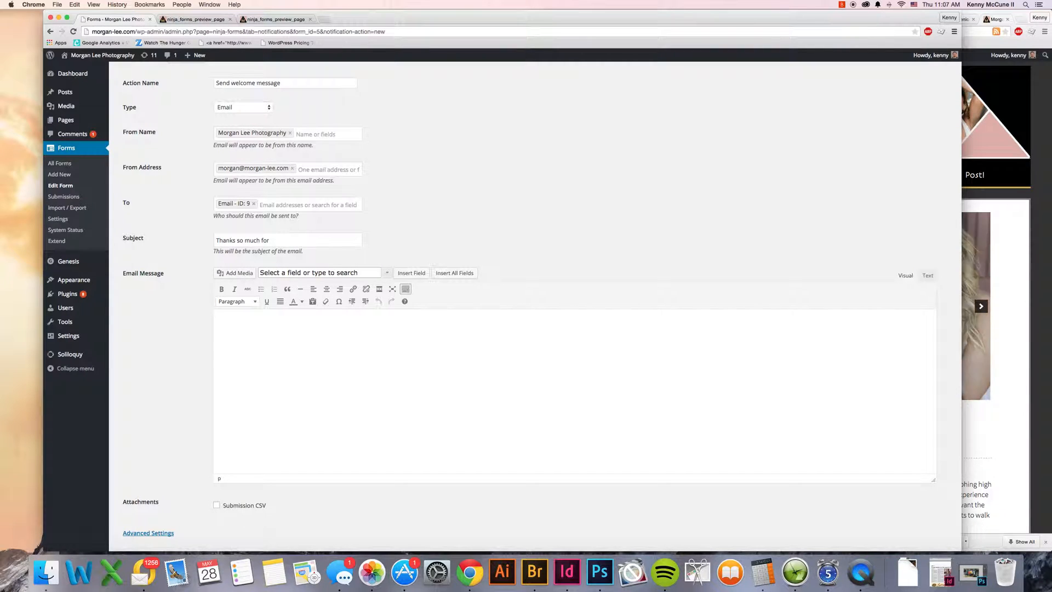
text( contacting us about your pho)
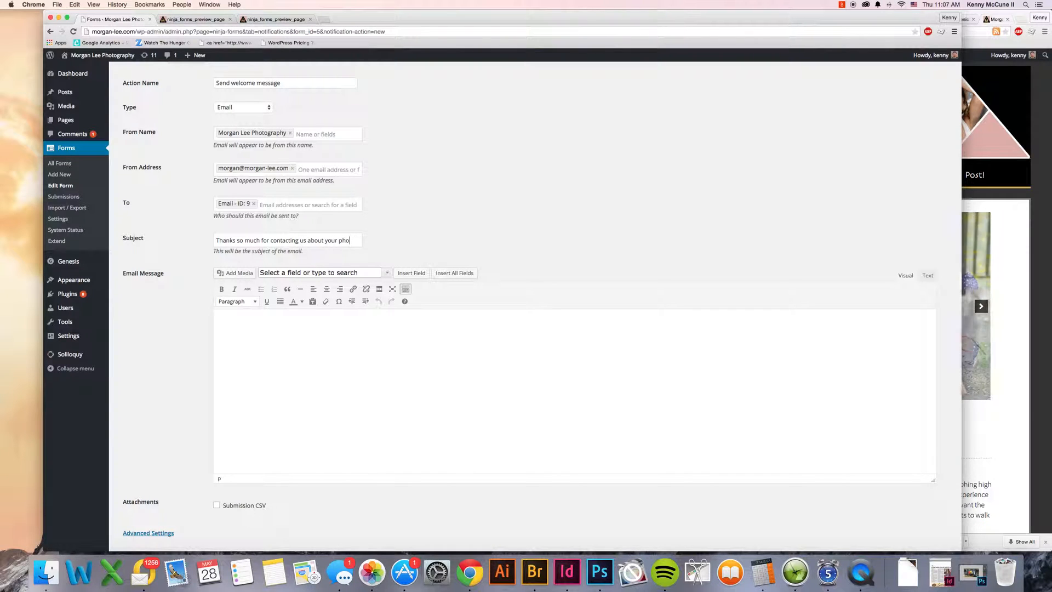
key(BackSpace)
text(tography needs!)
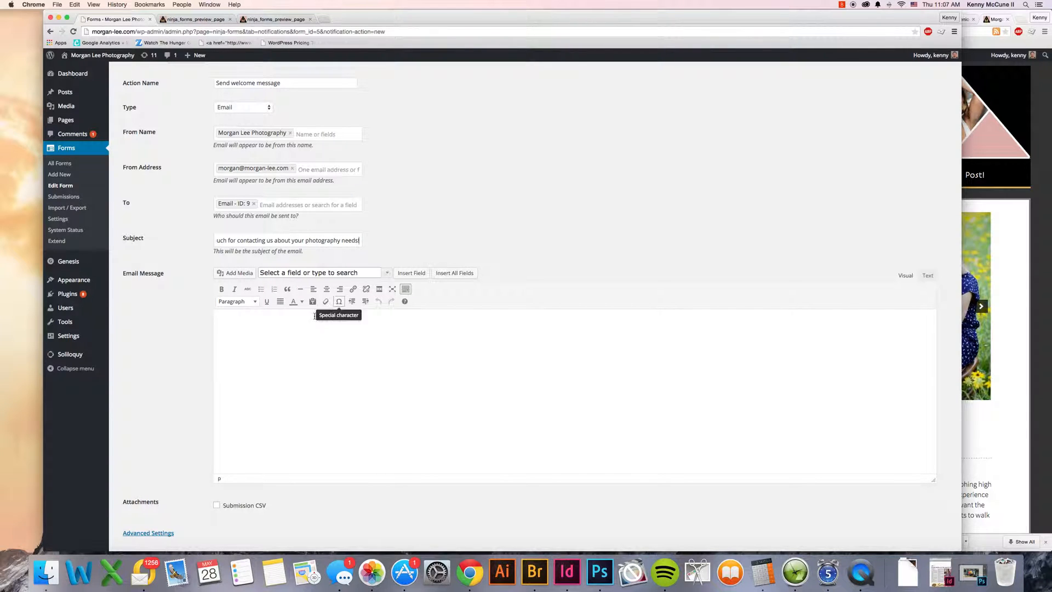
Step: Begin the email message body with "I appreciate your interest in Morgan Lee Photography"
click(298, 322)
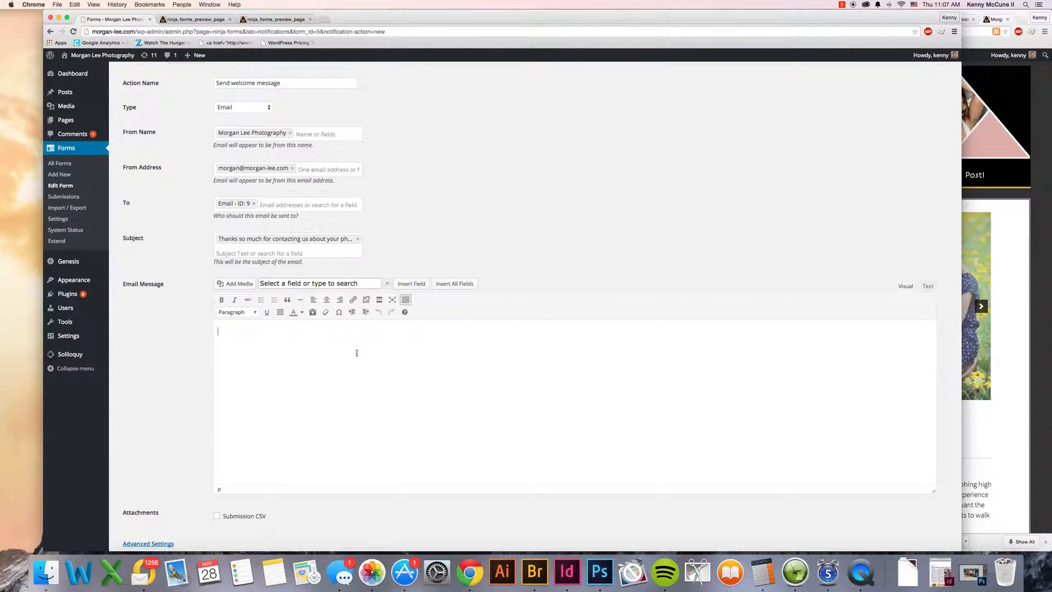
text(I appreciate y)
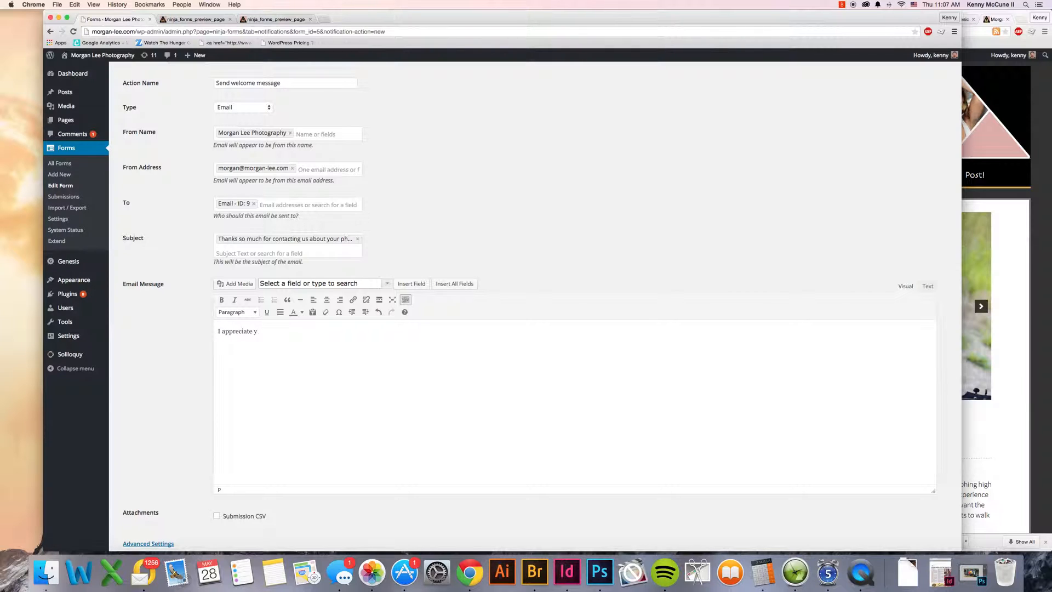
text(our interest in )
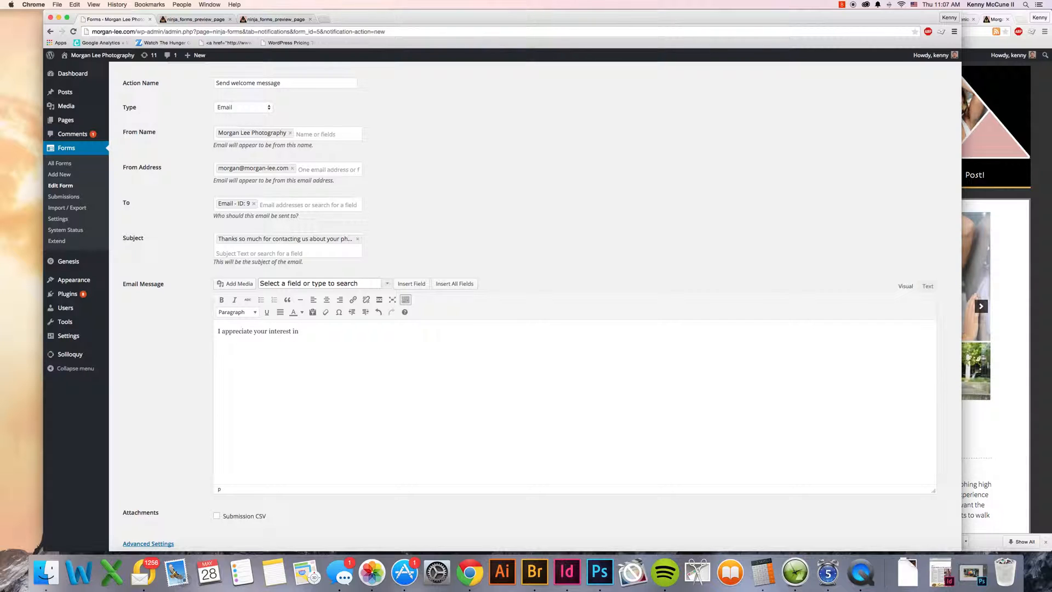
text(Morgan Lee Photog)
key(BackSpace)
text(tography! I')
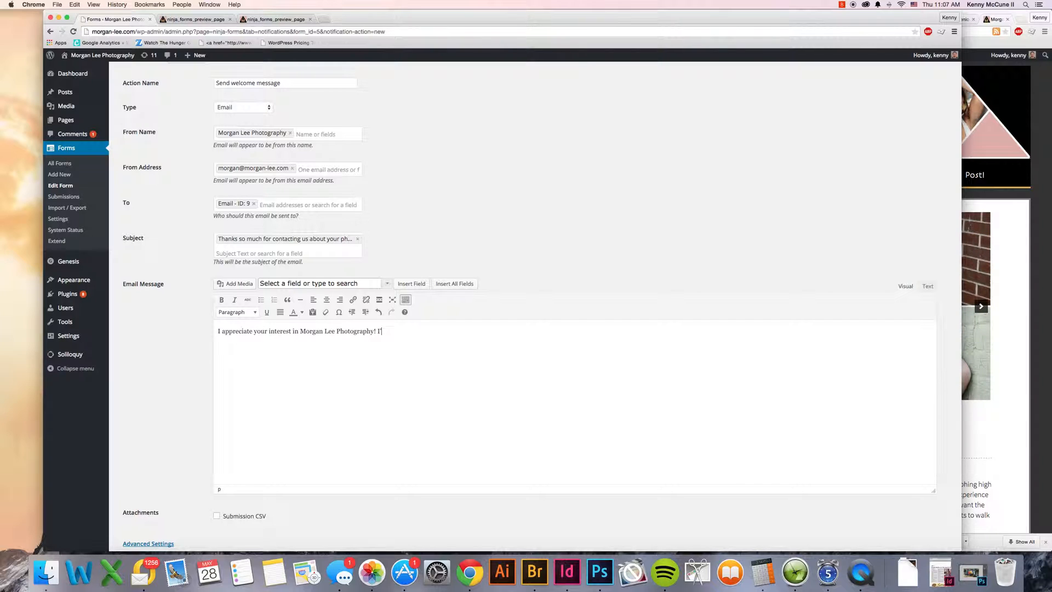
text(ll be getting back to you)
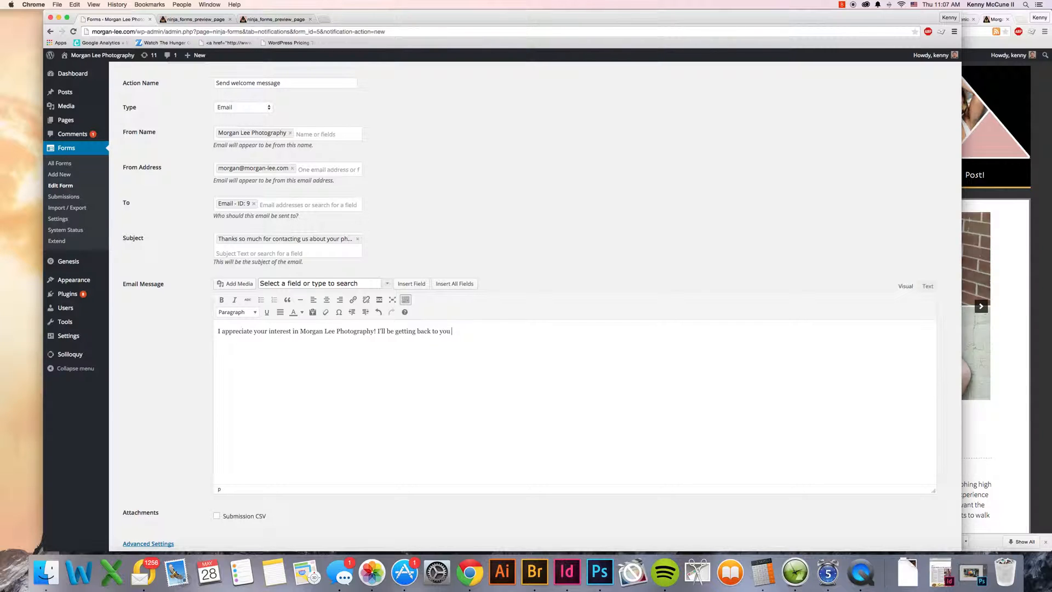
text( within the nex)
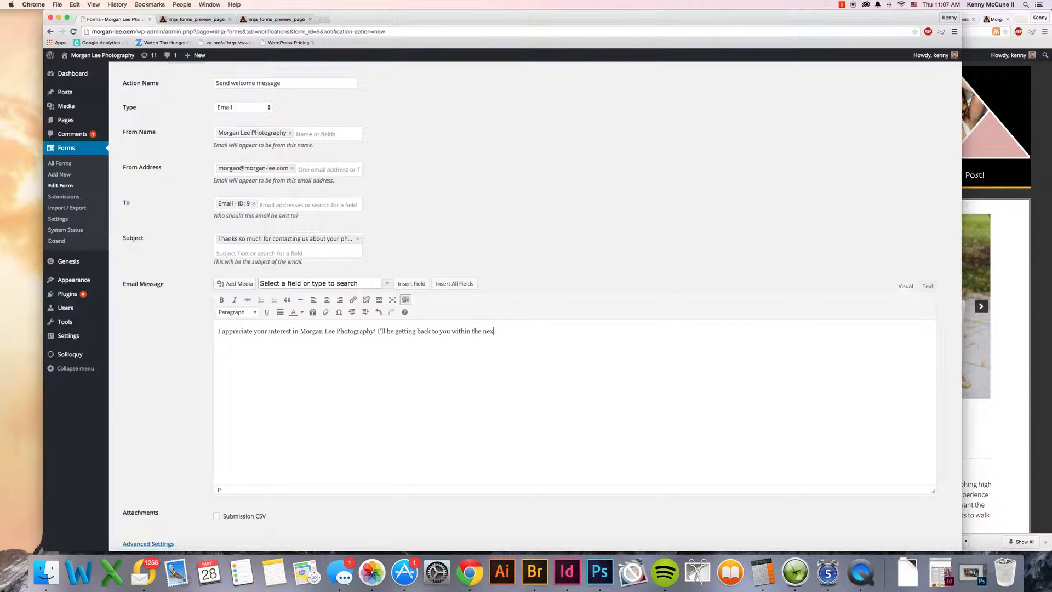
text(t day or two)
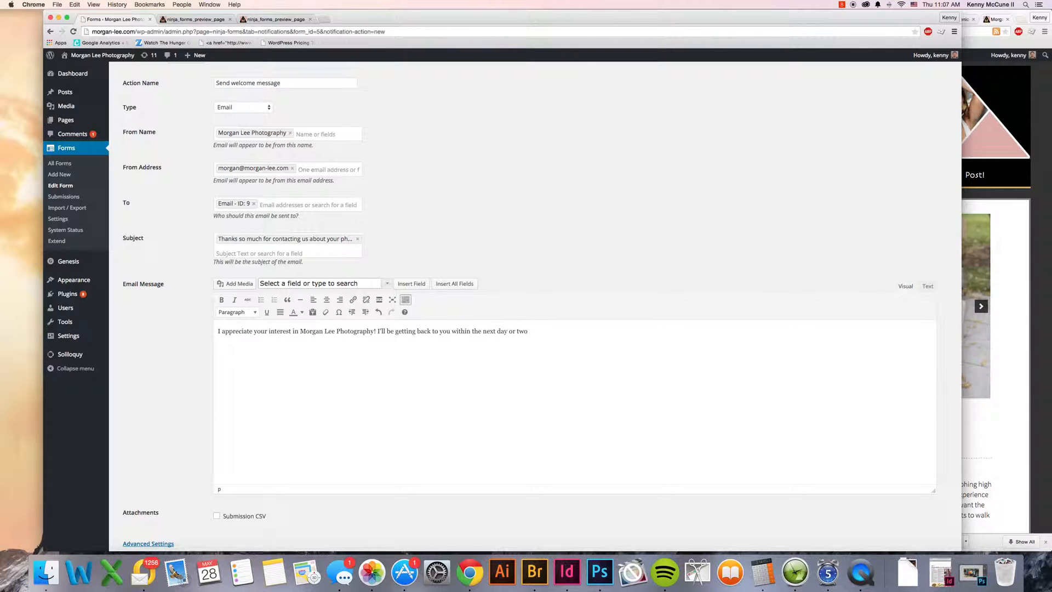
text( with amazing deal)
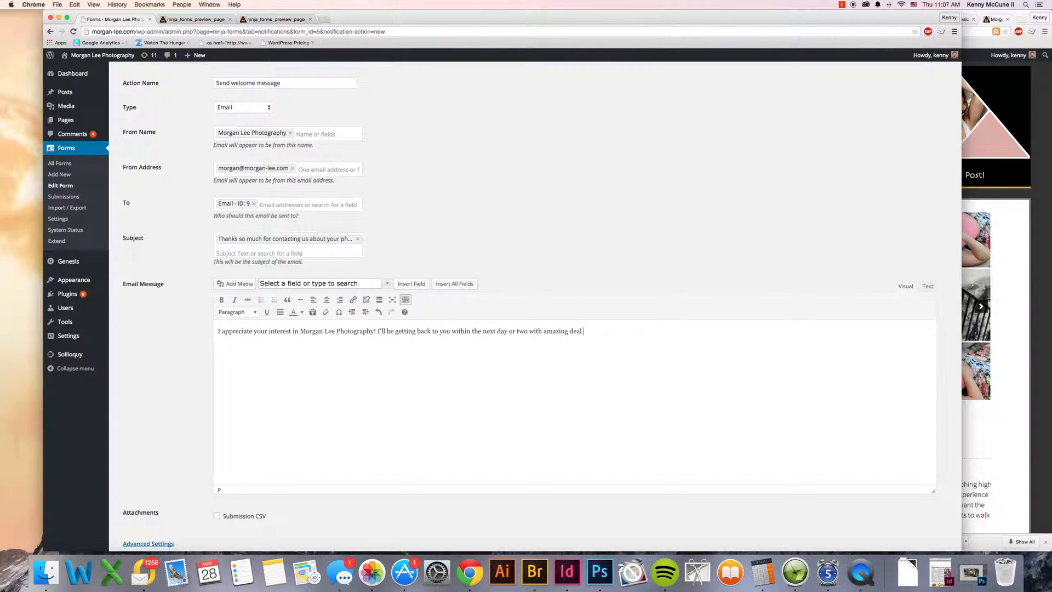
text(s and outstanding pho)
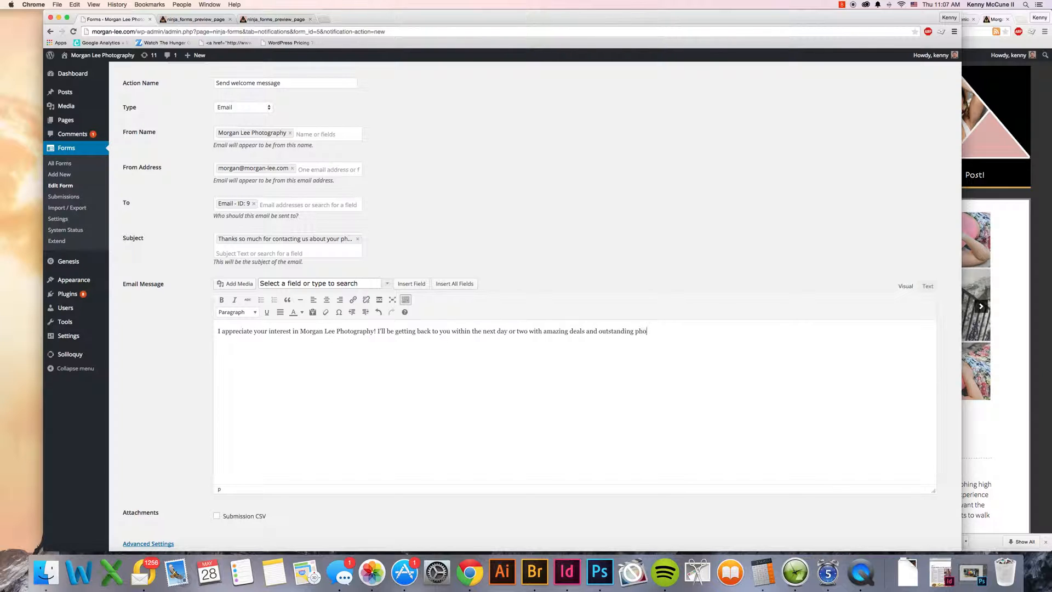
text(tographic pi)
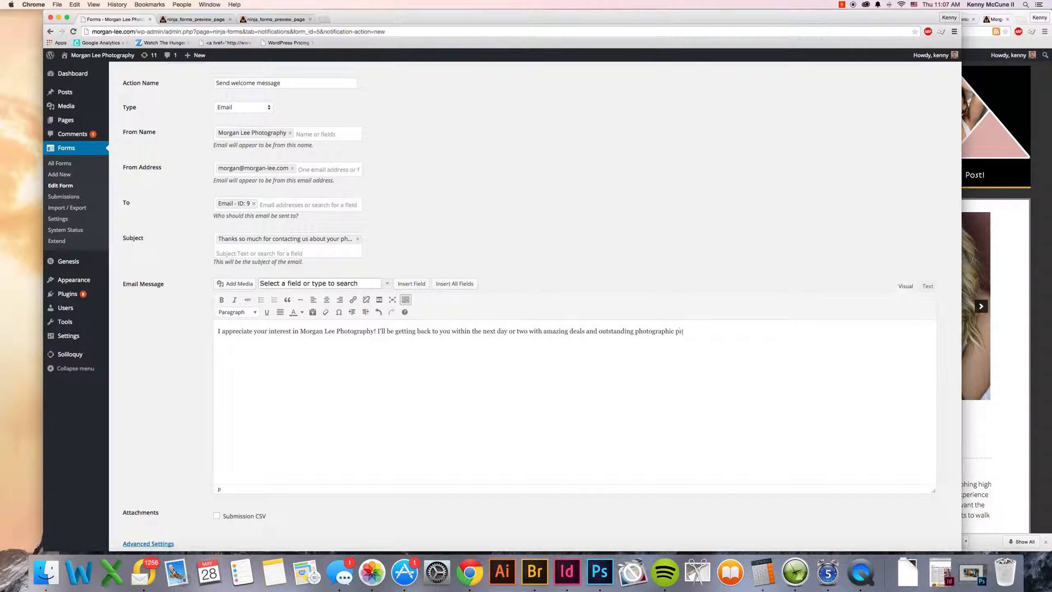
Step: Add "! I'll be getting back to you within the next day or two with amazing deals and outstanding photographic prowess." and the sender's first-name sign-off
key(BackSpace)
key(BackSpace)
key(BackSpace)
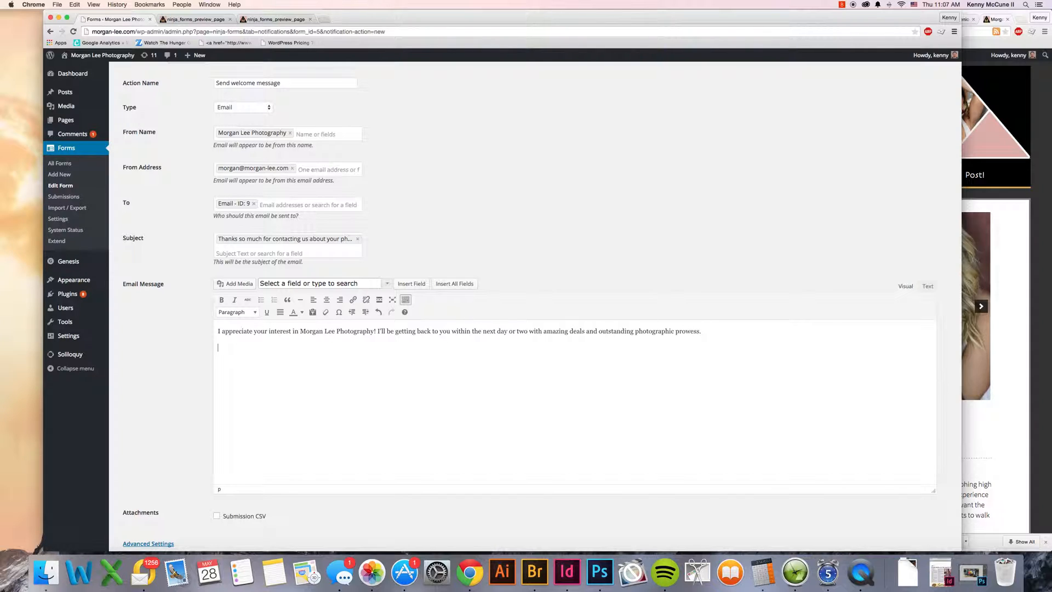
text(- Morgan)
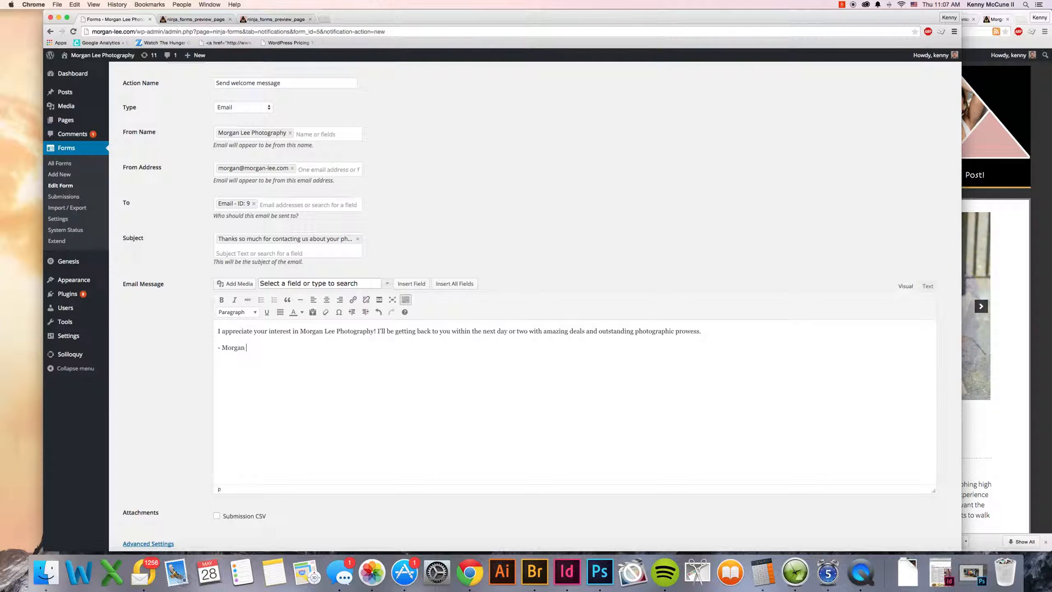
Step: Review the advanced format, Reply To, Cc and Bcc settings of the welcome email action and save the action
scroll(154, 432, down, 2)
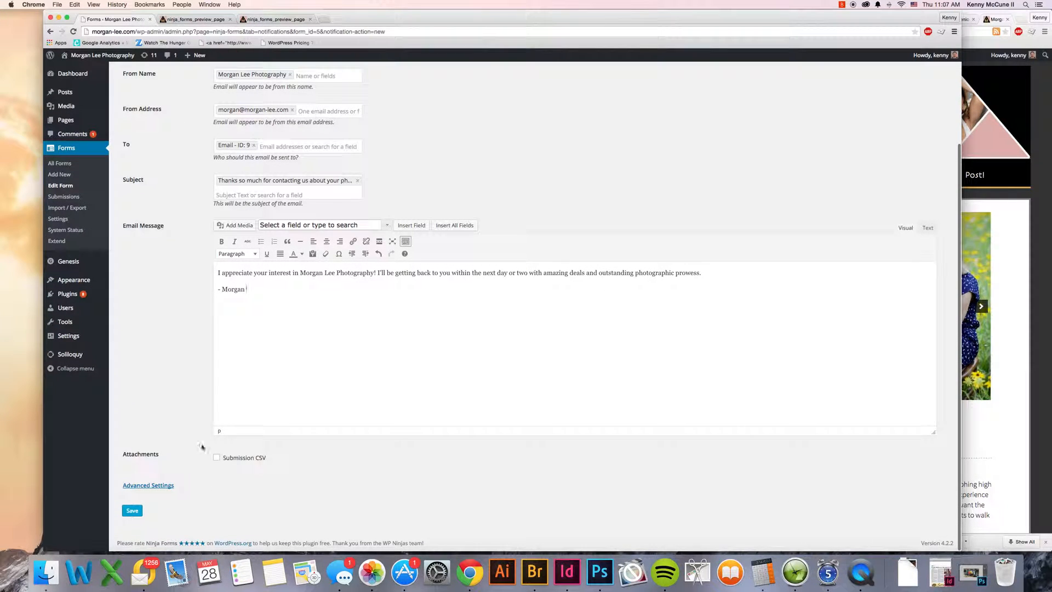
click(147, 485)
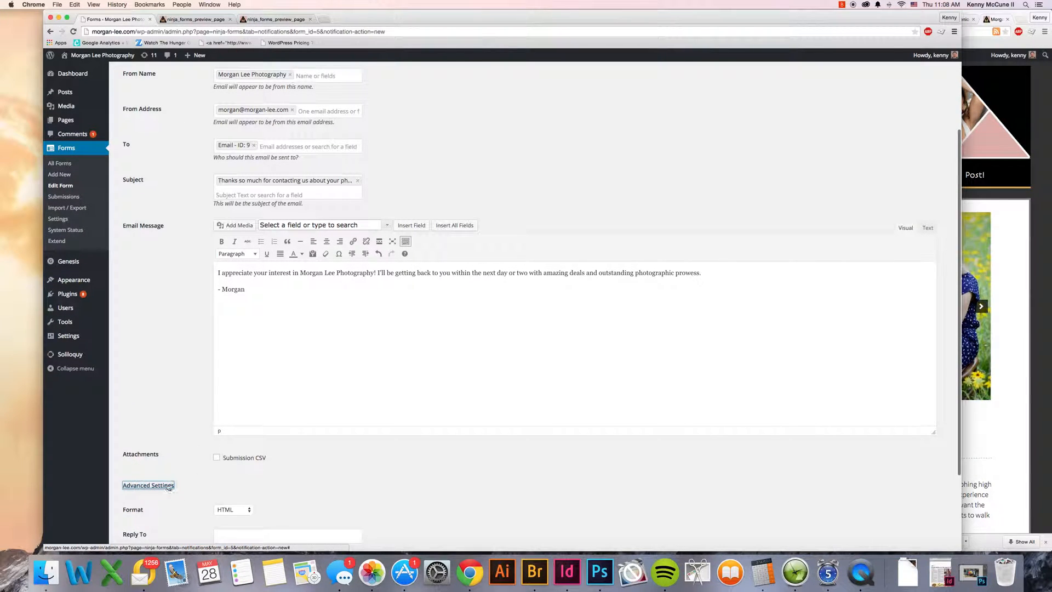
scroll(263, 482, down, 4)
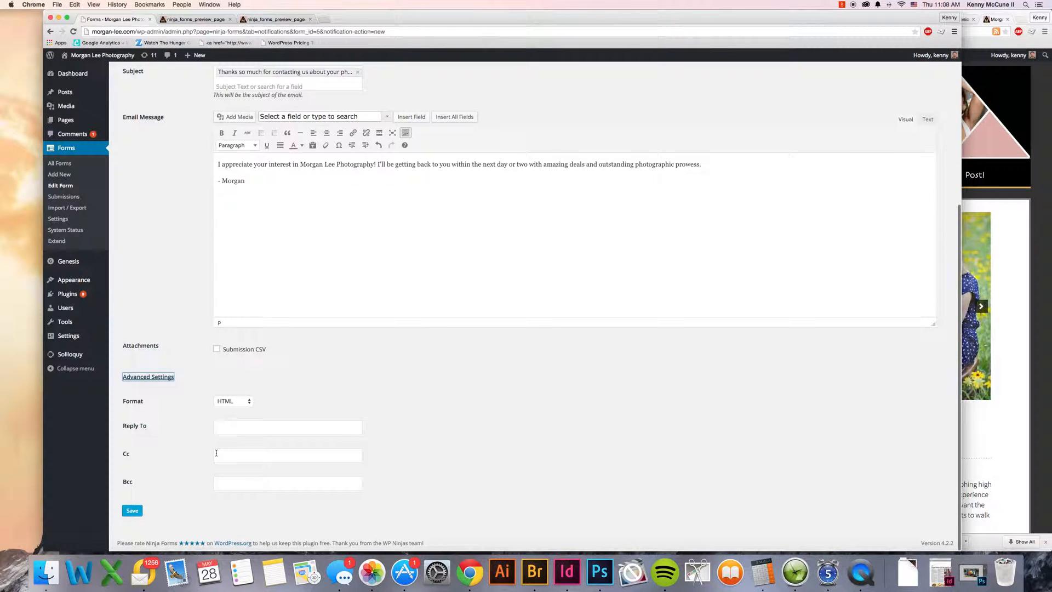
click(216, 454)
click(205, 454)
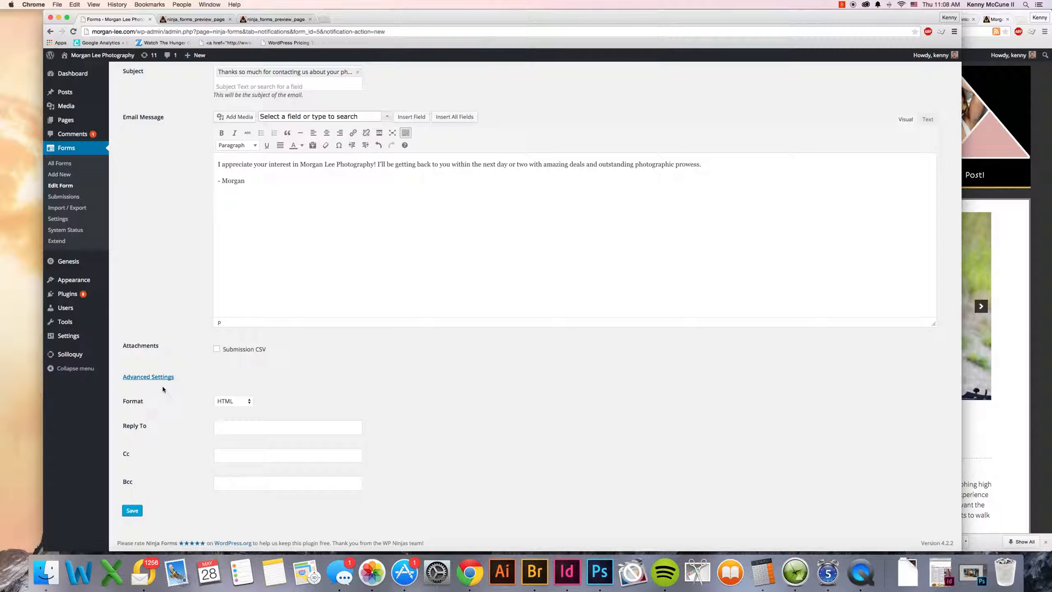
click(220, 430)
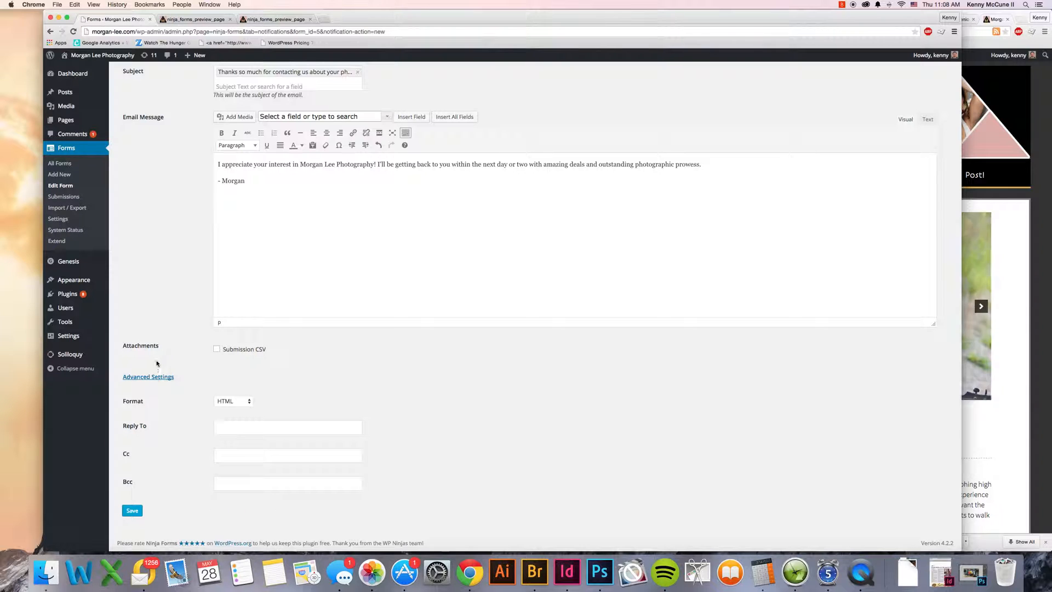
click(147, 376)
click(141, 512)
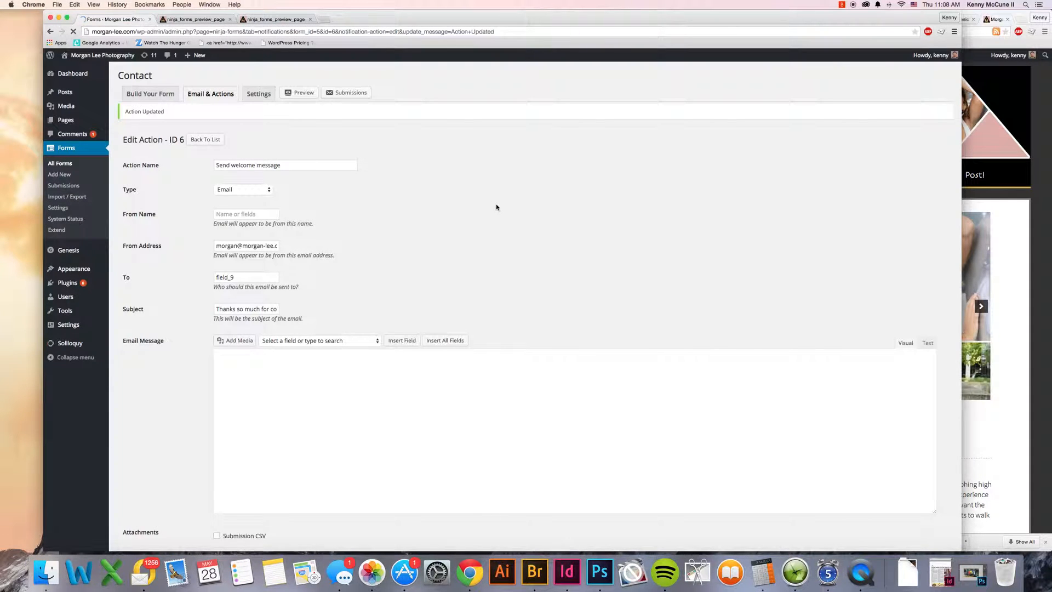
scroll(497, 208, down, 3)
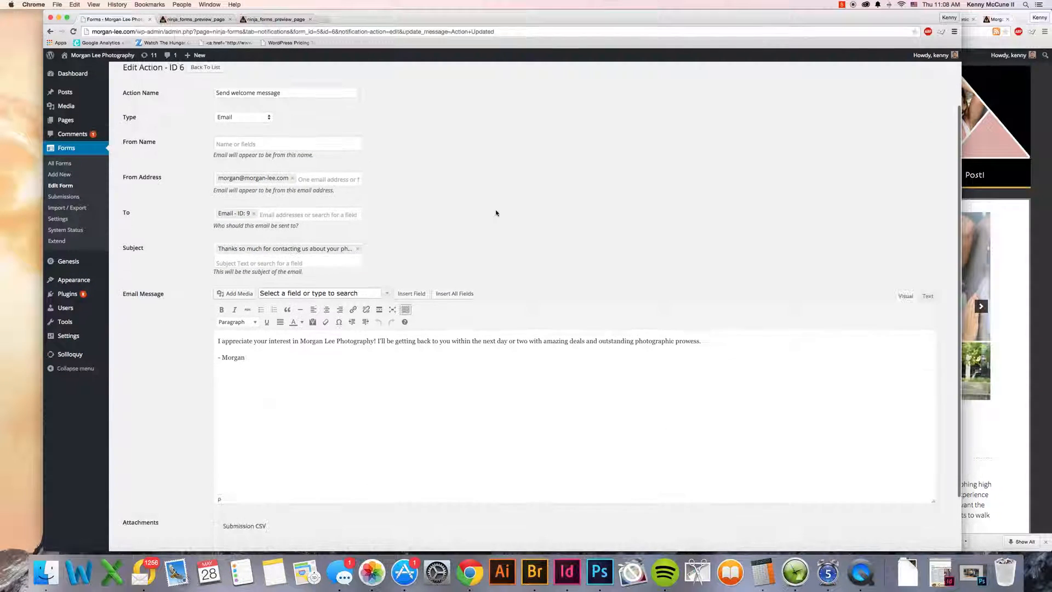
scroll(496, 213, up, 3)
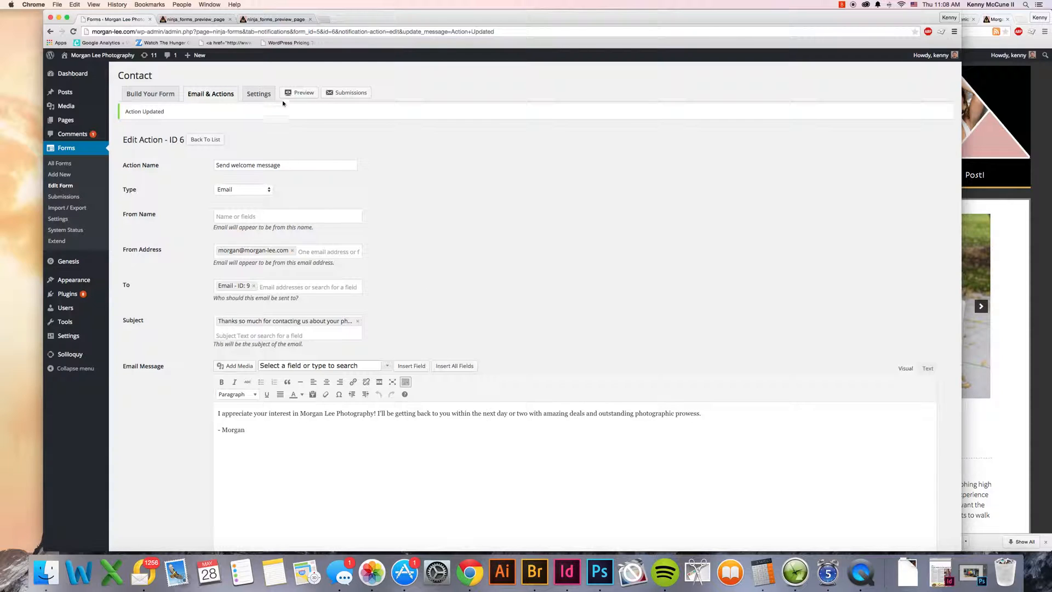
Step: Examine the Contact form's restriction and display settings, and open the form submissions page
click(258, 93)
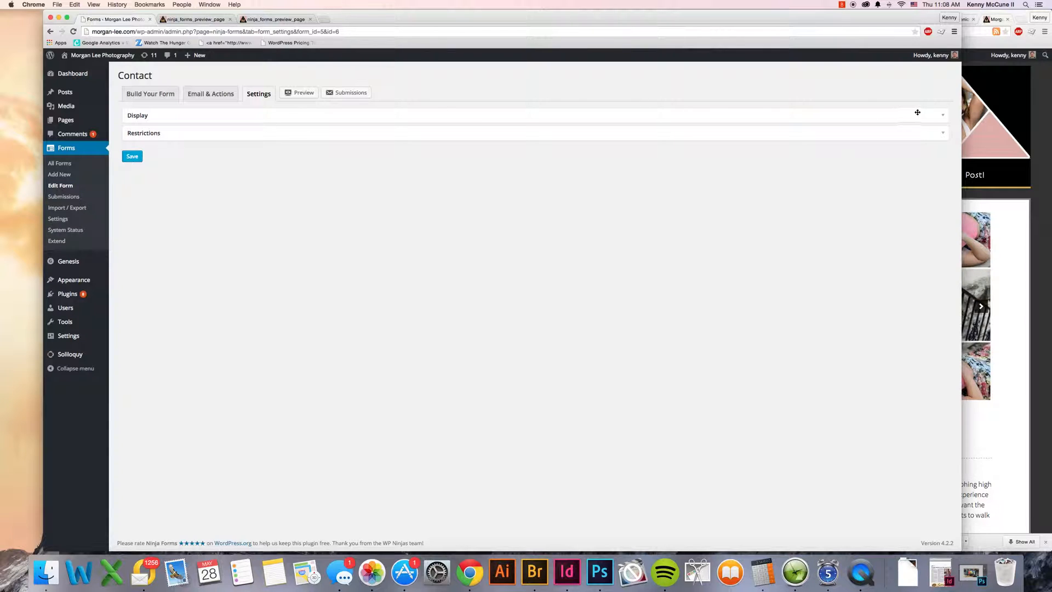
click(944, 132)
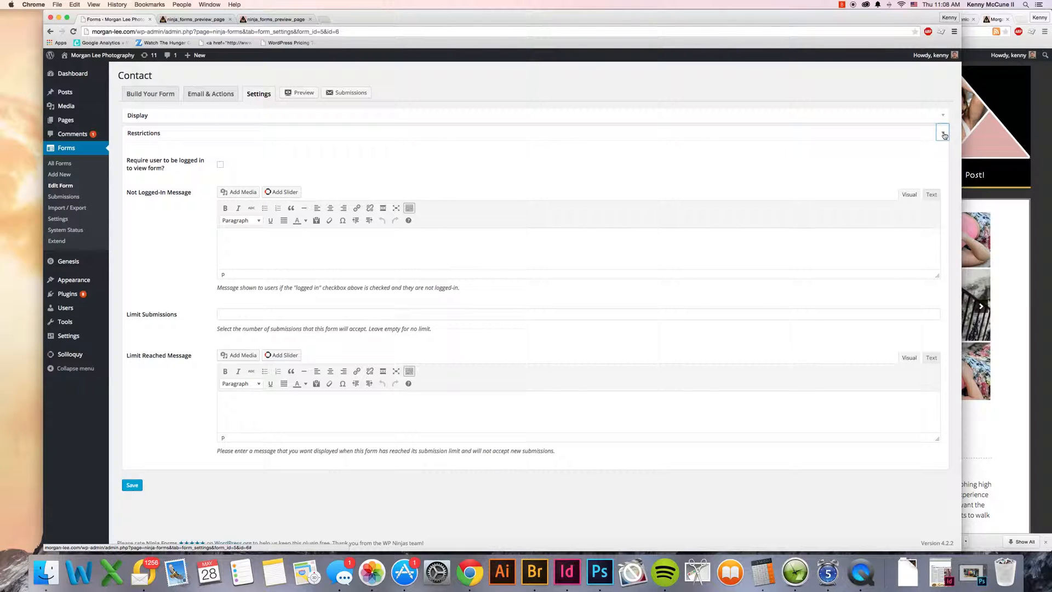
click(943, 116)
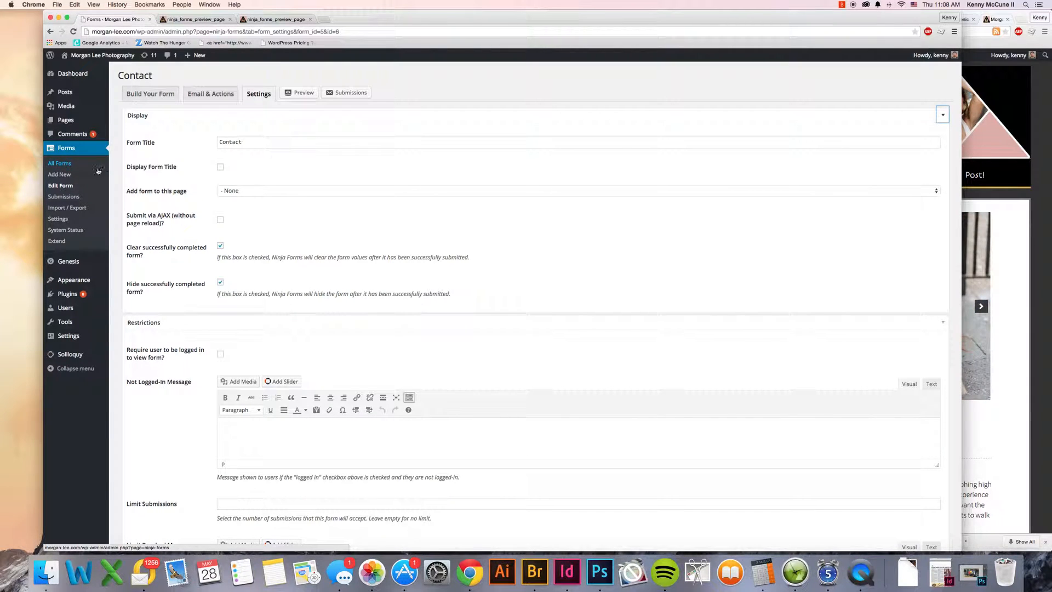
click(69, 198)
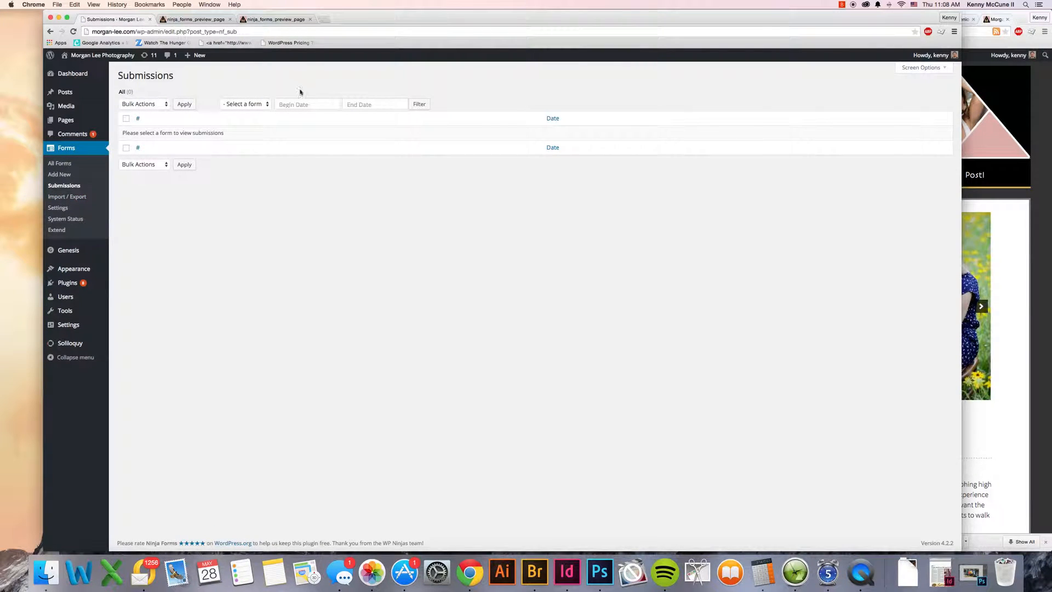
Step: Load morgan-lee.com in place of the form preview and open the site's Connect page
click(204, 20)
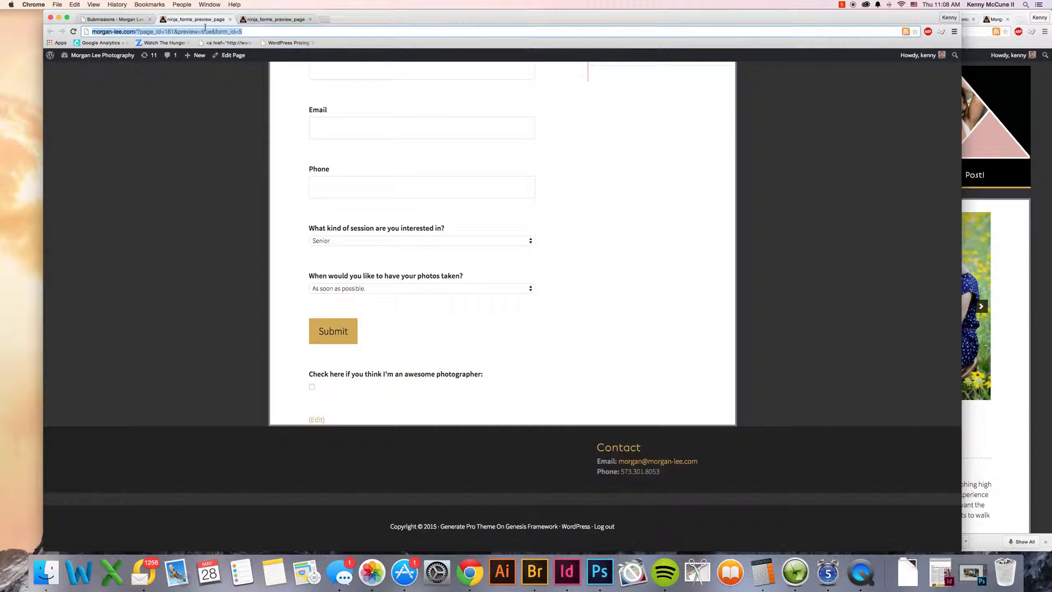
text(morg)
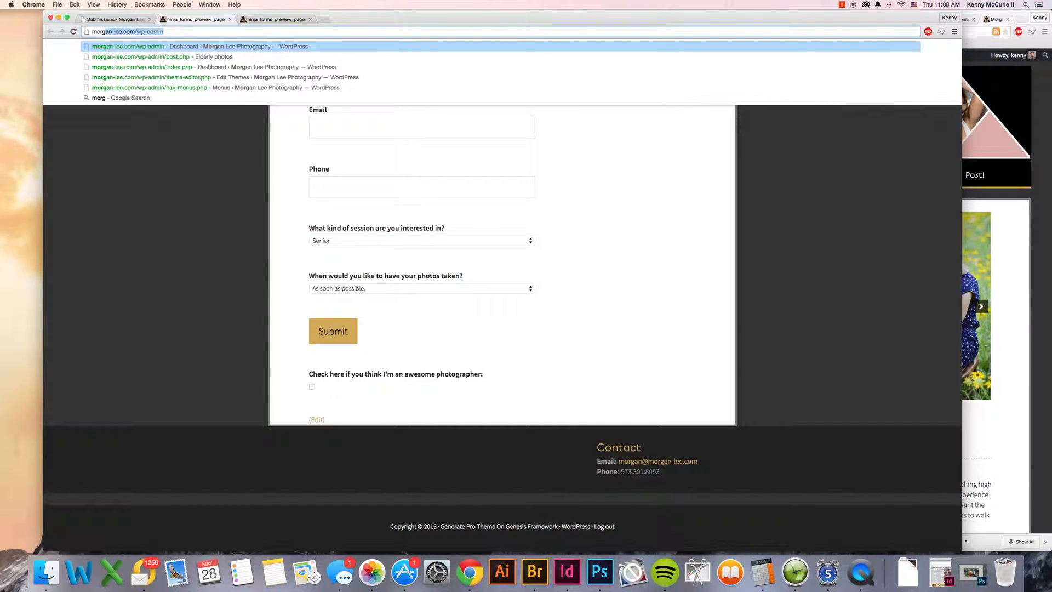
text(an-lee.com/wp)
key(BackSpace)
key(BackSpace)
key(BackSpace)
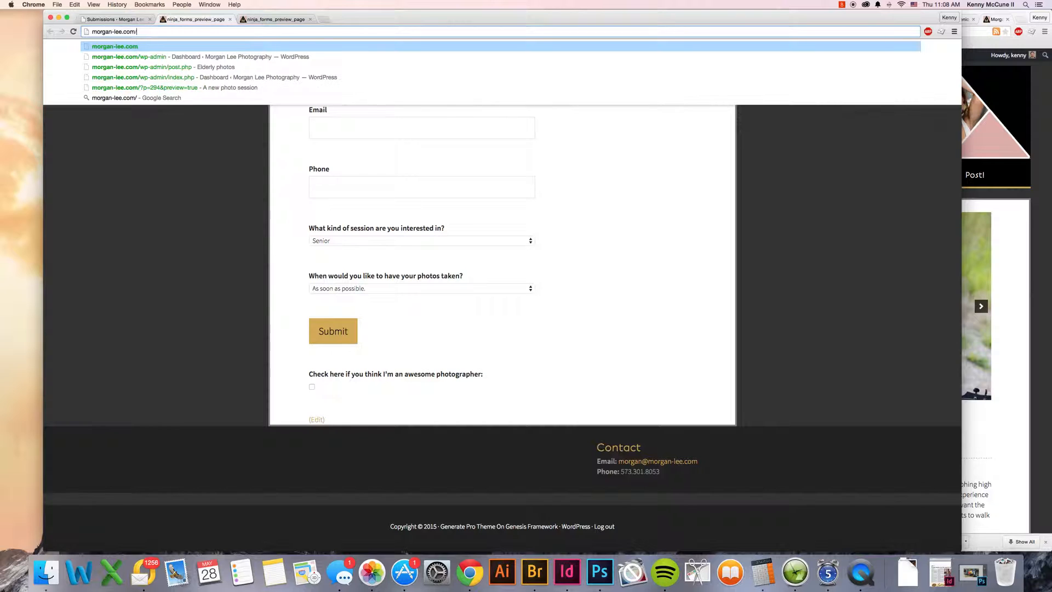
key(Return)
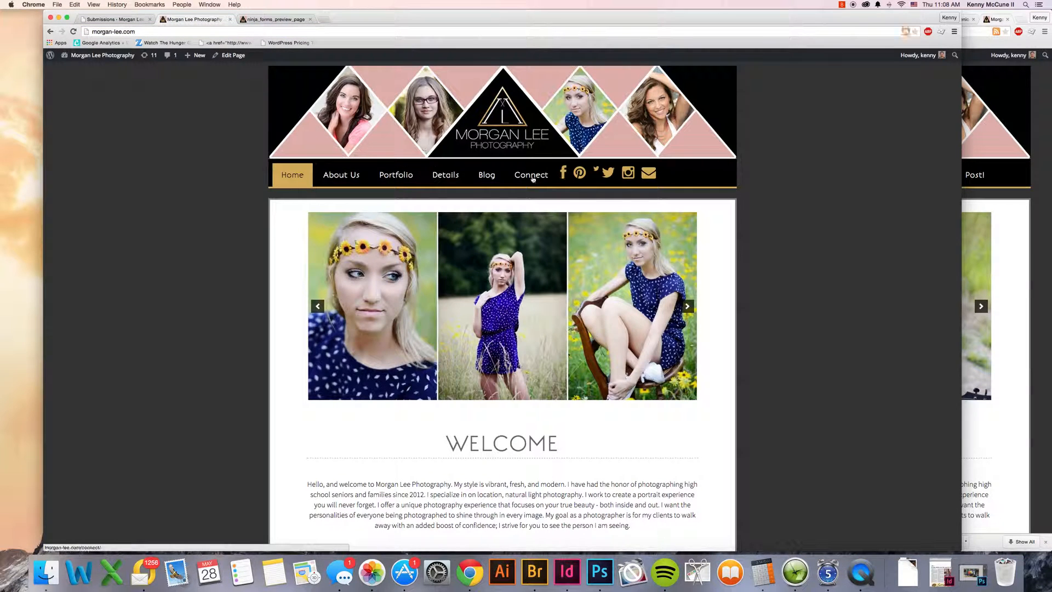
click(534, 175)
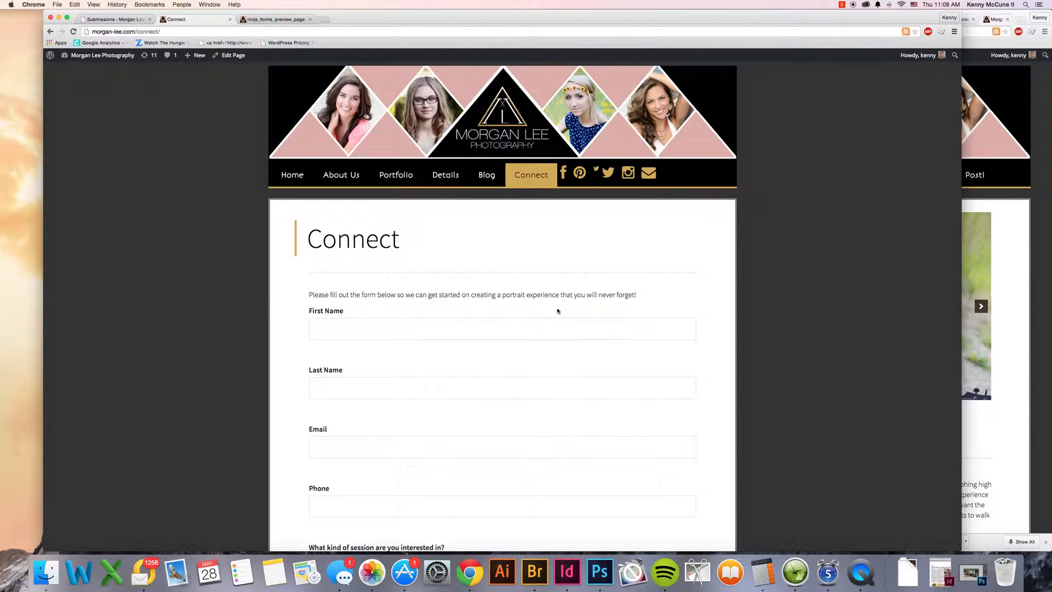
Step: Enter the test visitor's first name and last name in the Connect page's form
scroll(493, 252, down, 5)
click(383, 135)
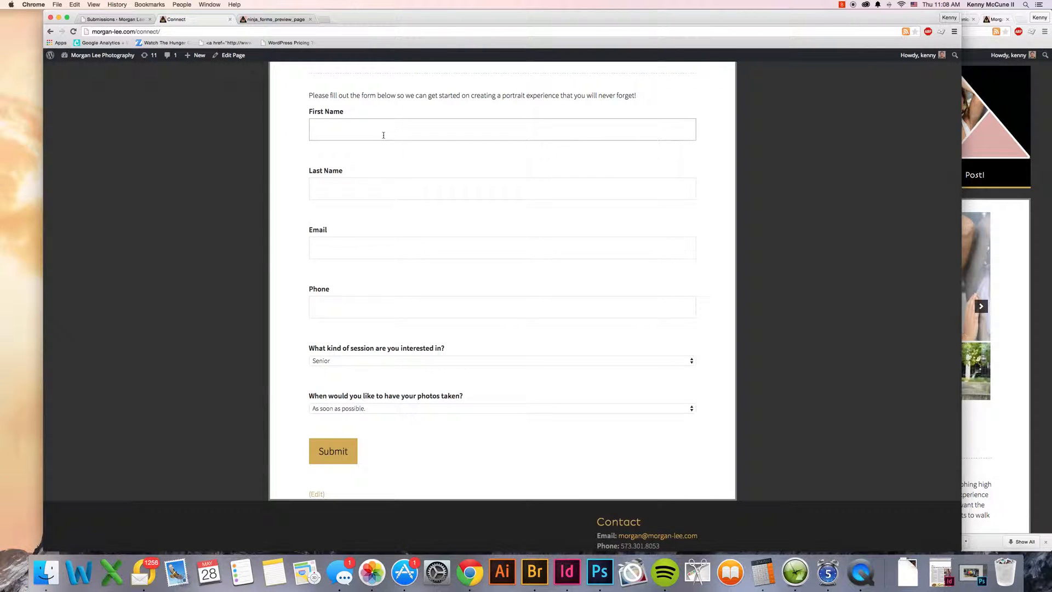
key(Tab)
key(Tab)
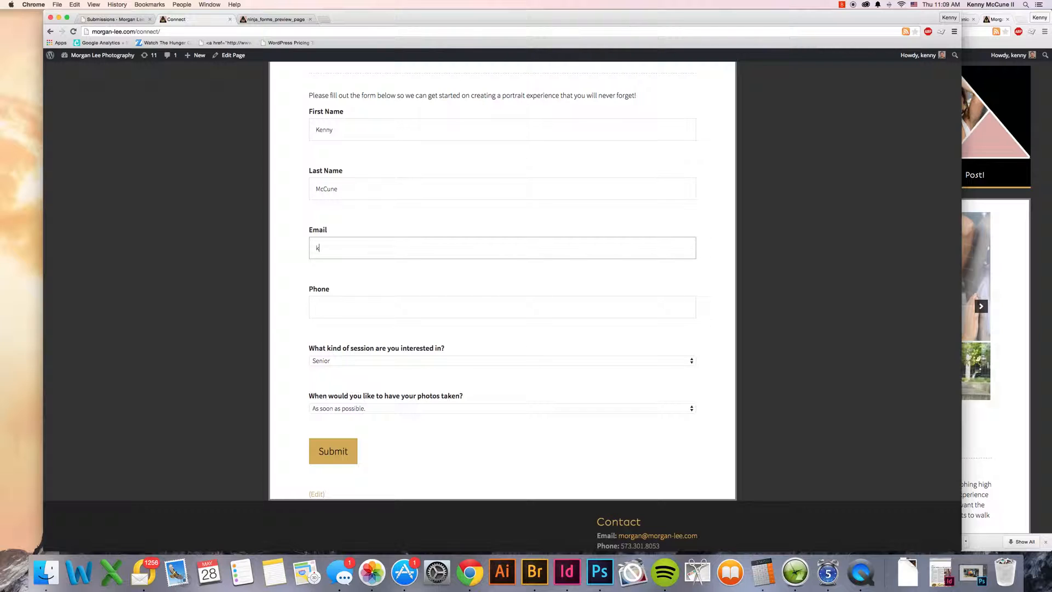
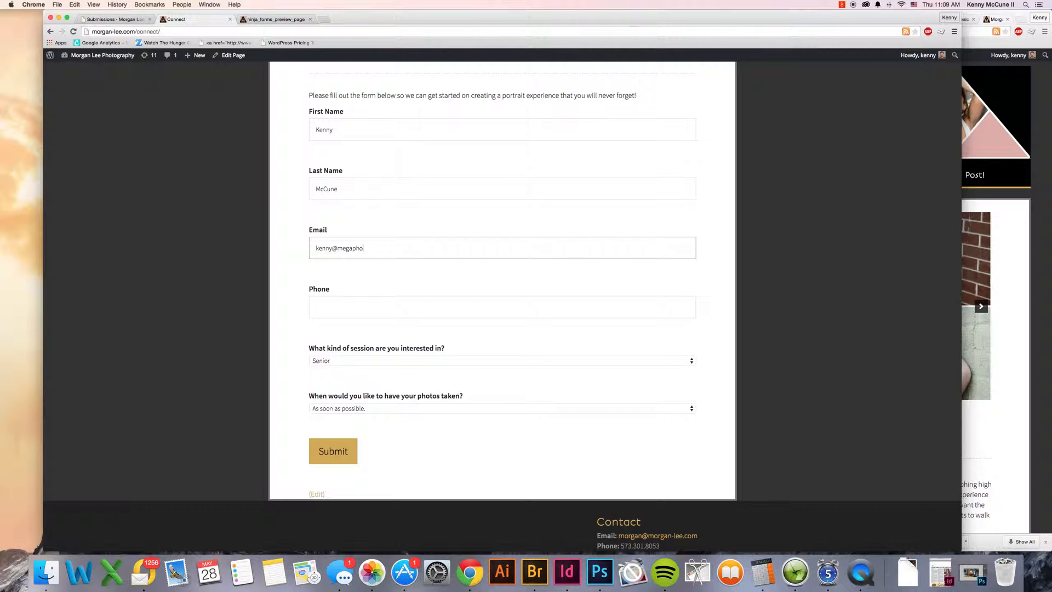
Step: Fill in the test visitor's email address and phone number
key(Tab)
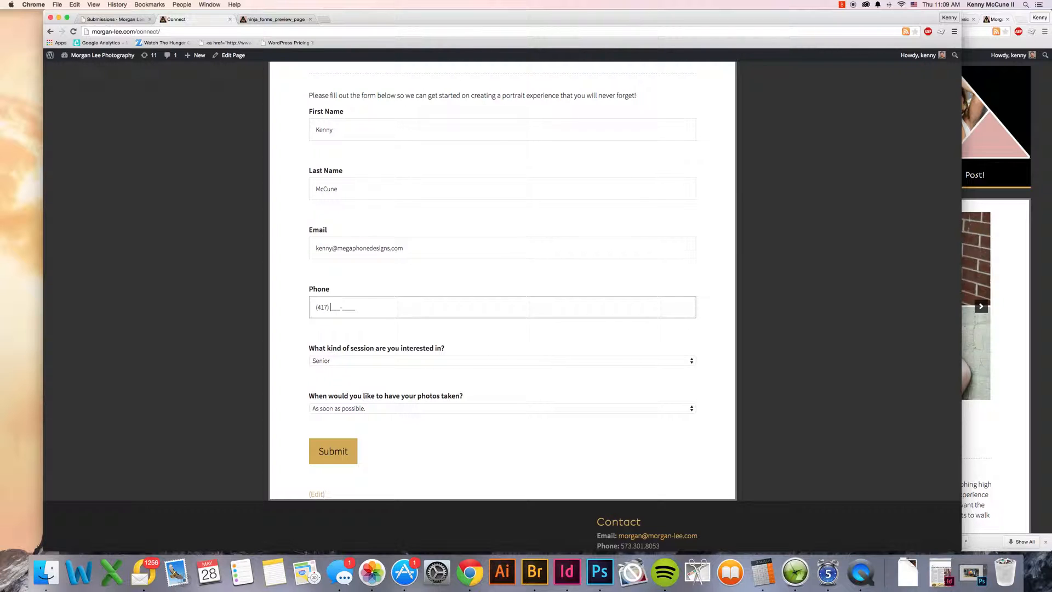
key(Tab)
Step: Choose a Family session with photos in 3-6 Months and submit the form
scroll(512, 343, down, 3)
click(451, 286)
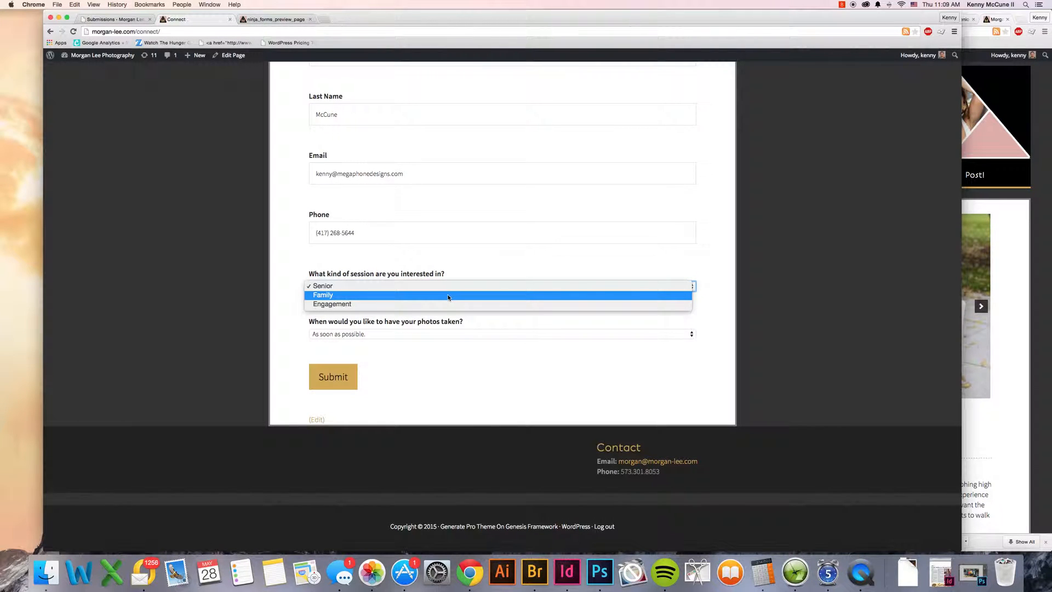
click(448, 295)
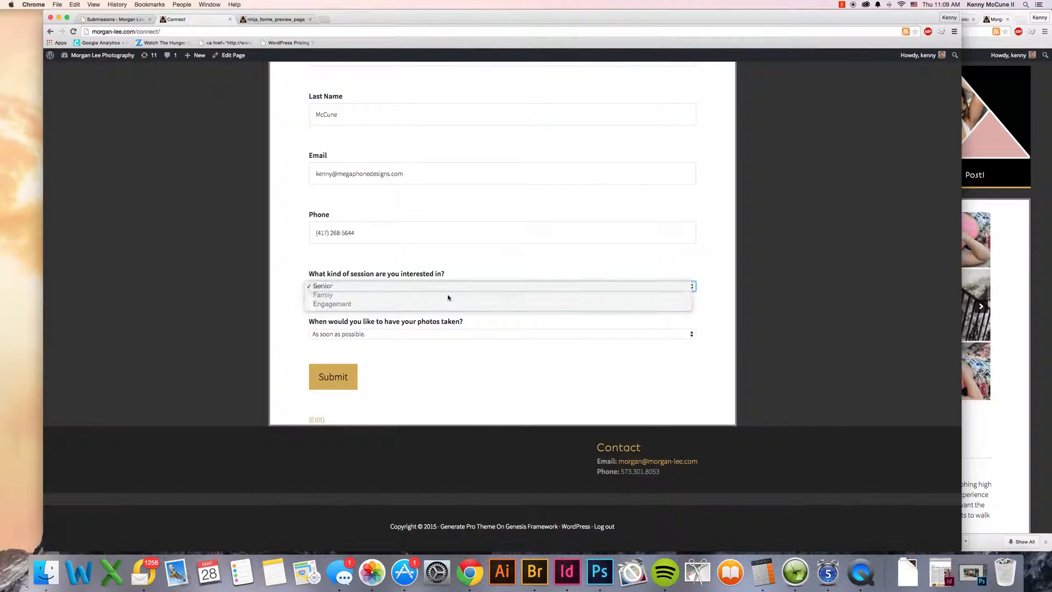
click(418, 334)
click(409, 349)
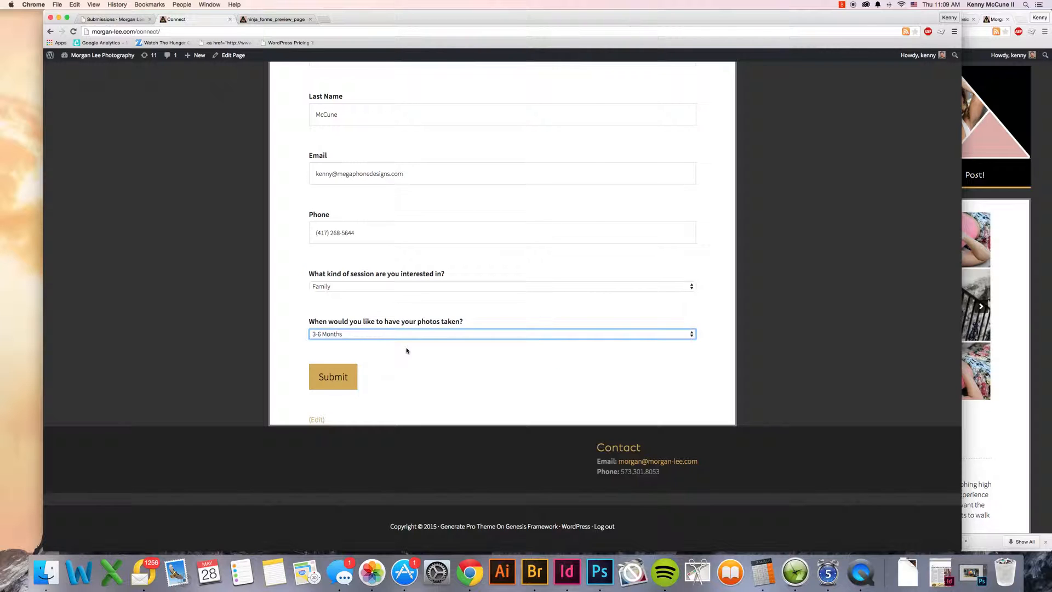
click(344, 376)
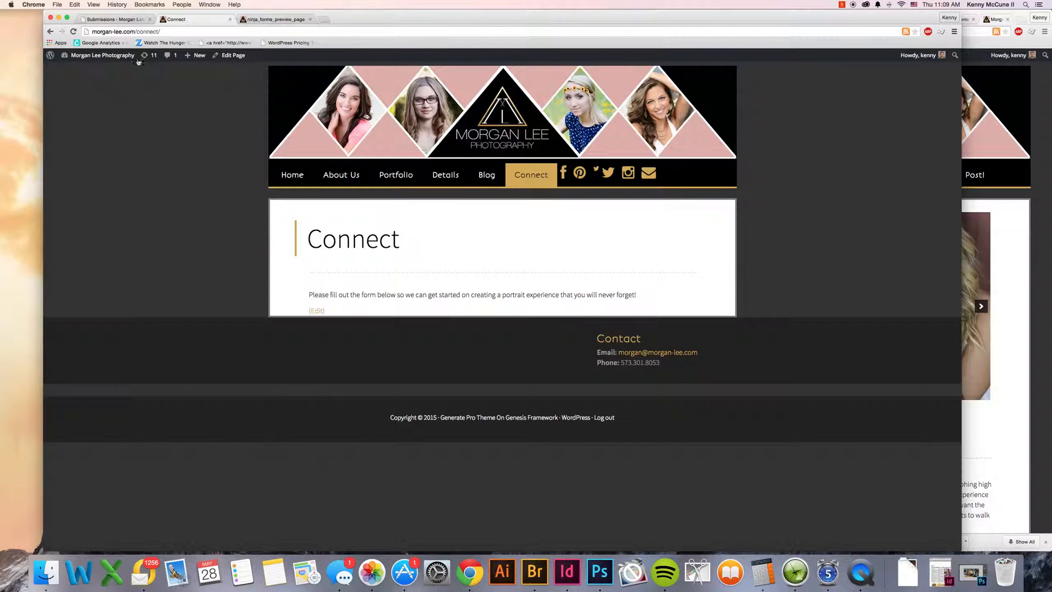
Step: Return to the refreshed submissions page in the site admin and list the submissions of the Contact form
click(112, 20)
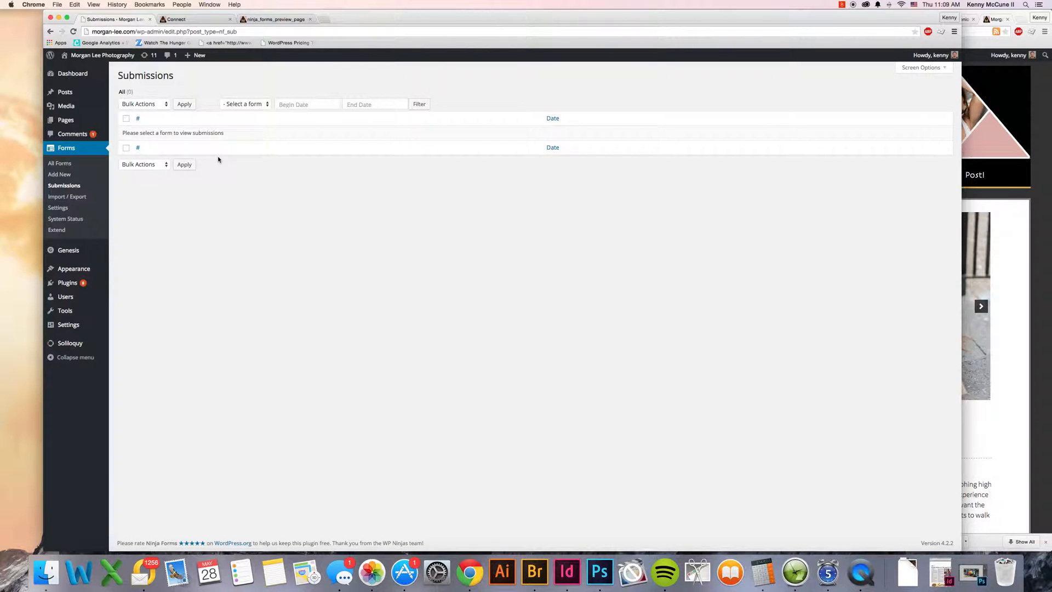
click(73, 32)
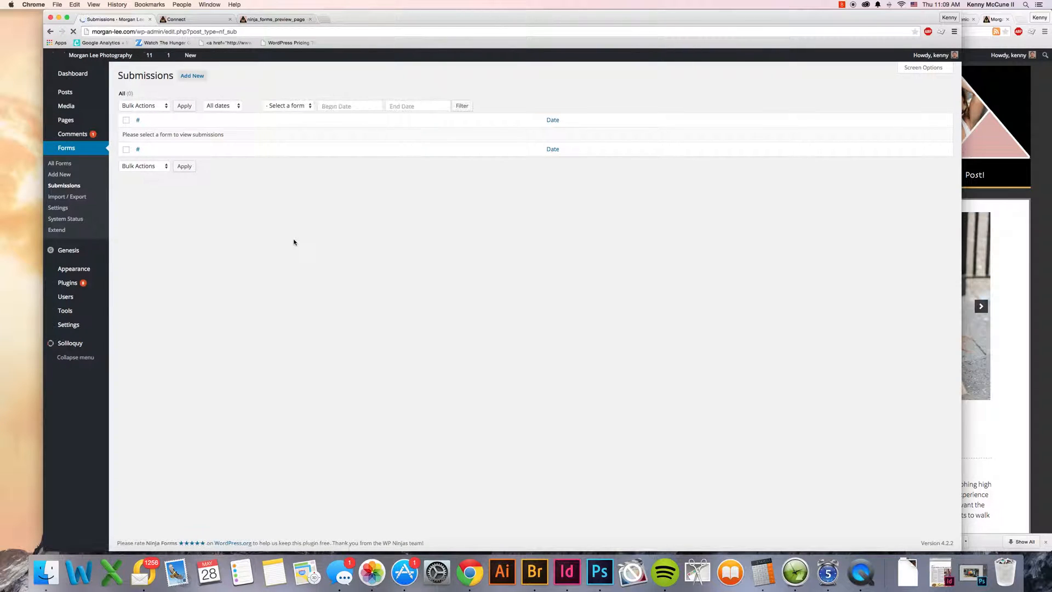
click(72, 187)
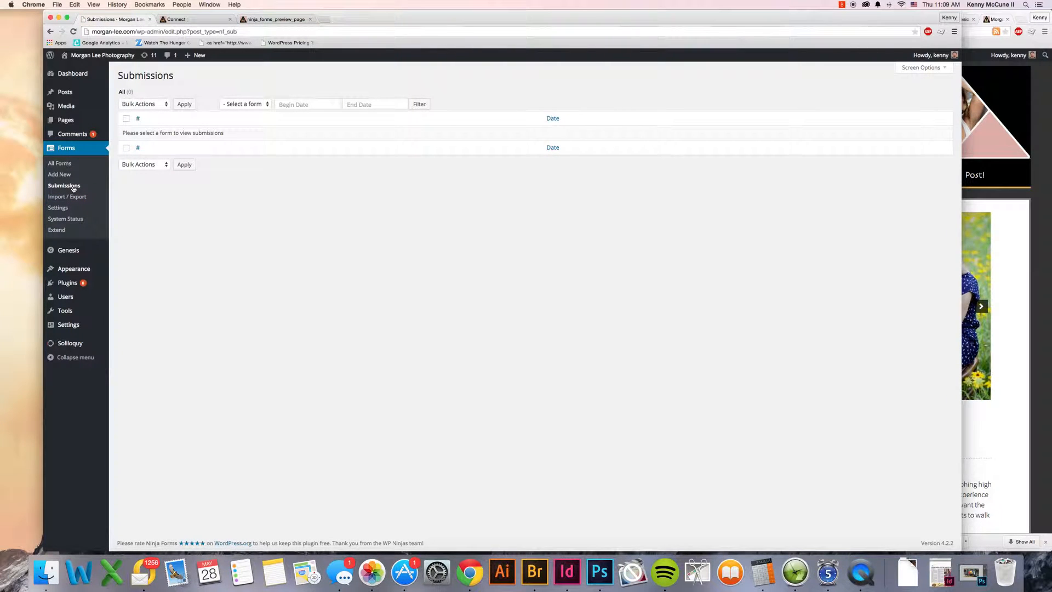
click(228, 104)
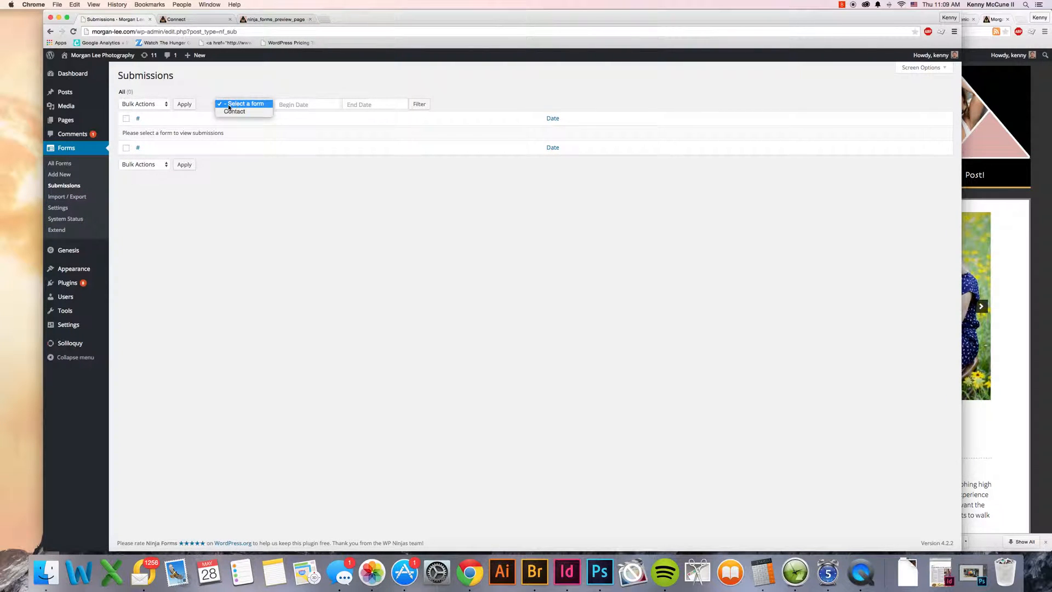
click(233, 112)
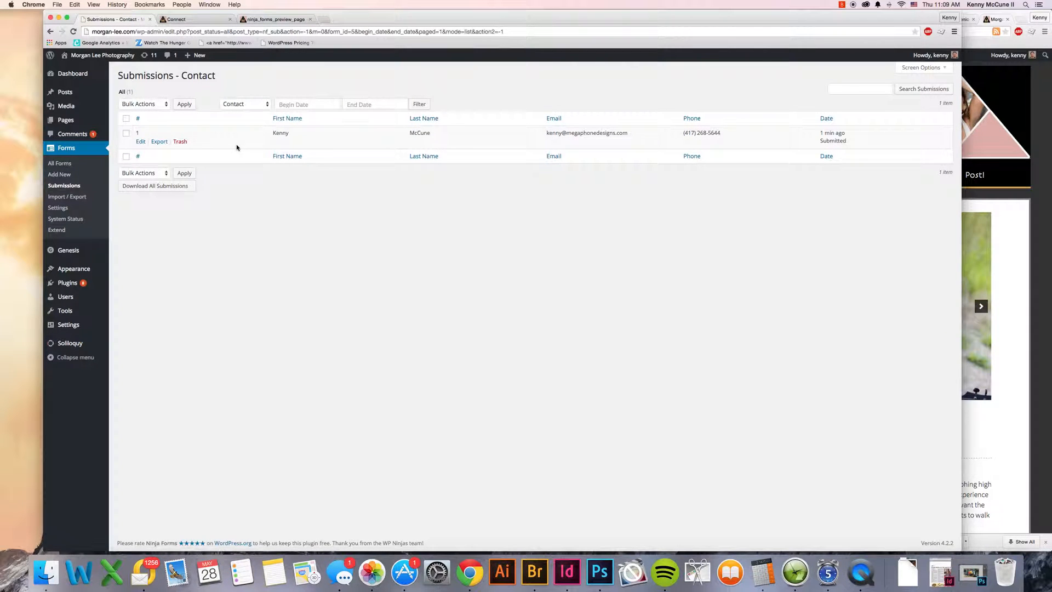
mouse_move(165, 144)
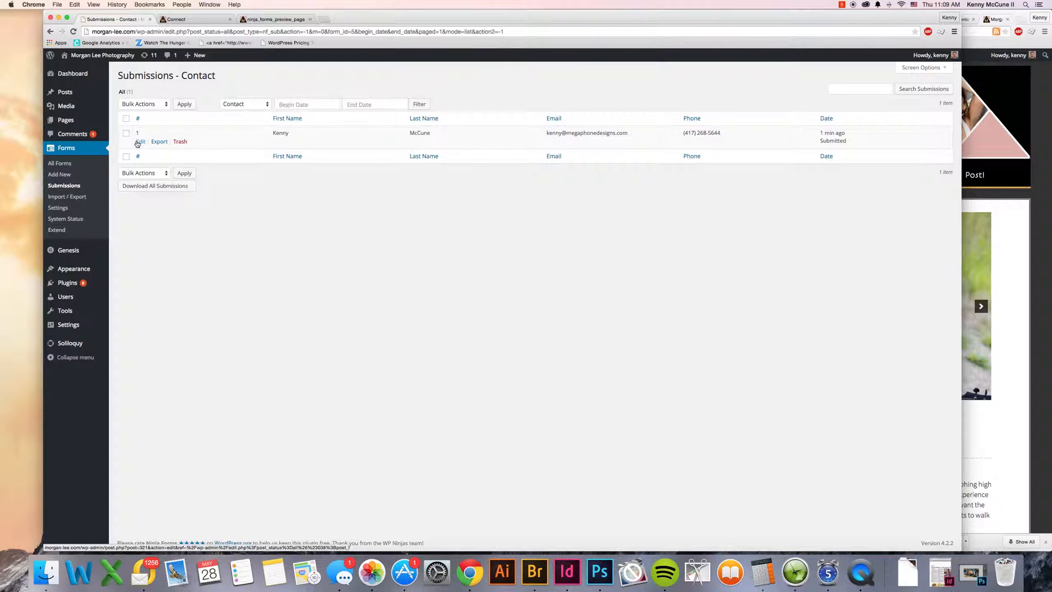
mouse_move(732, 133)
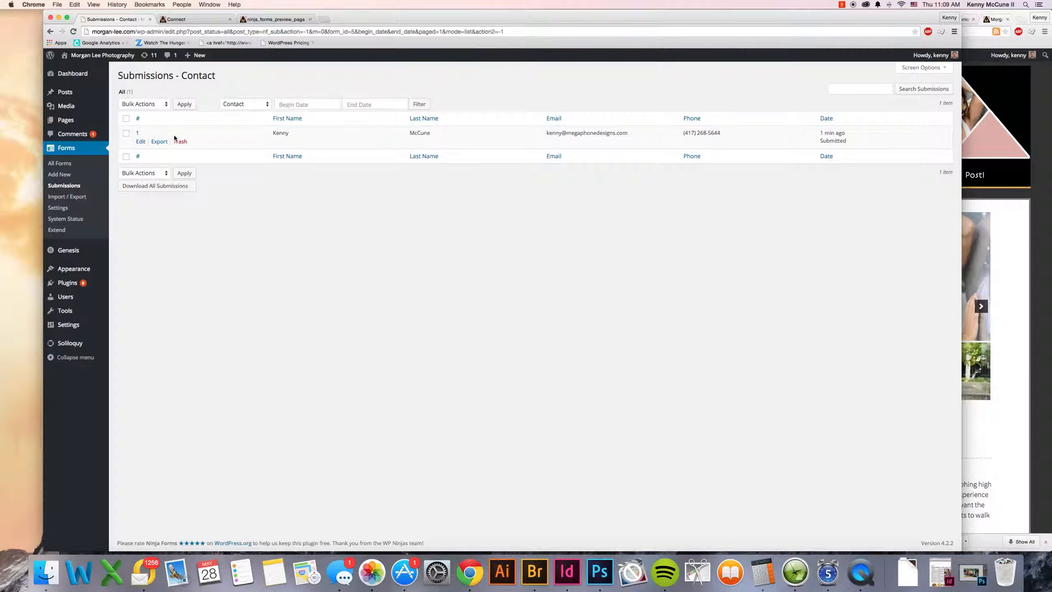
Step: Open the Contact form for editing and start a new action among its email actions
click(62, 166)
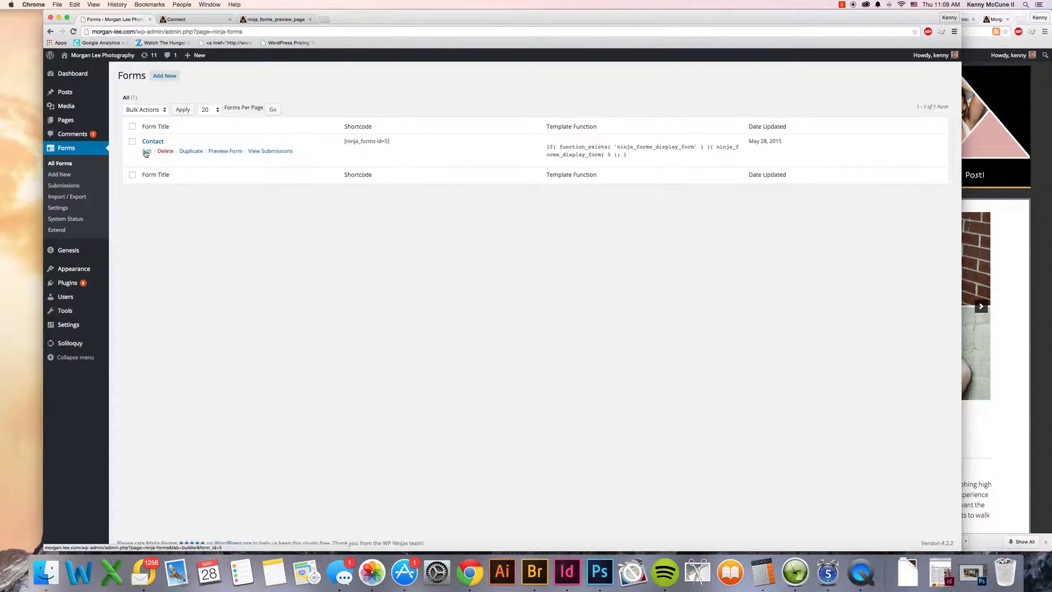
click(146, 151)
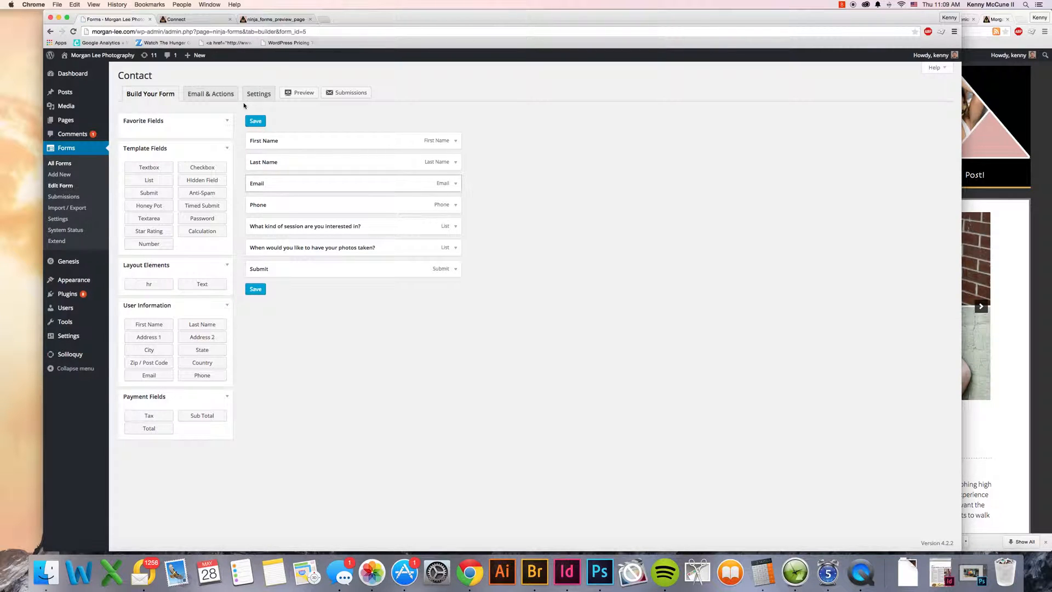
click(216, 96)
mouse_move(200, 171)
click(198, 116)
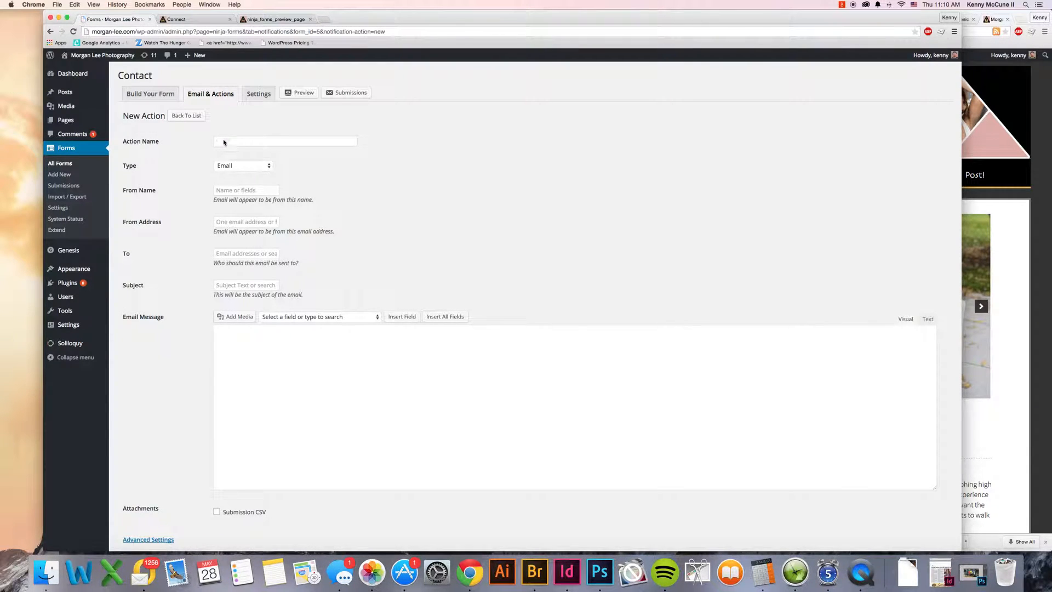
Step: Name the new action Display message and set its type to Success Message
text(Display message)
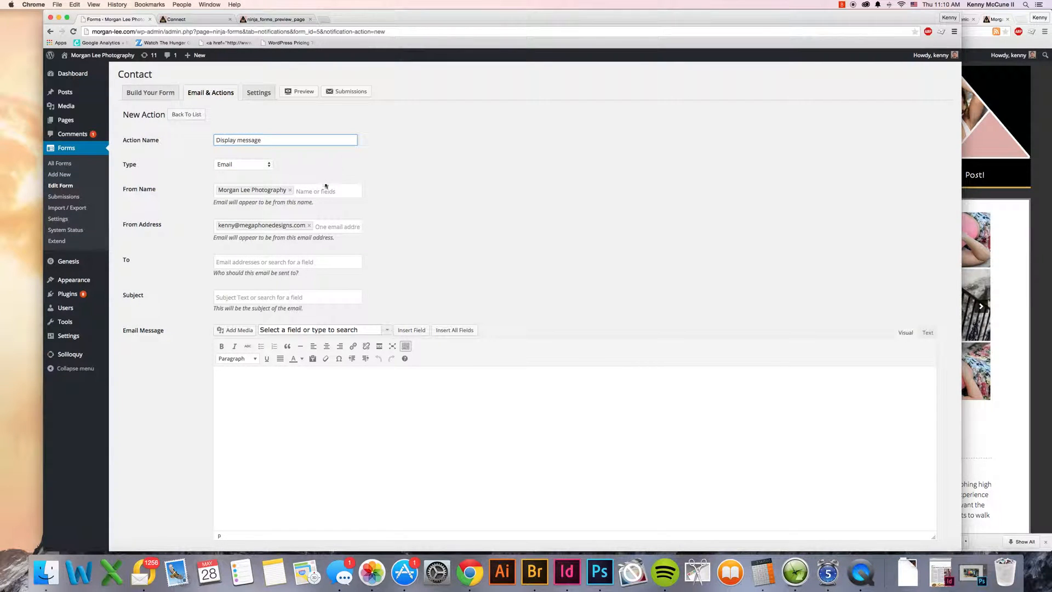
click(248, 164)
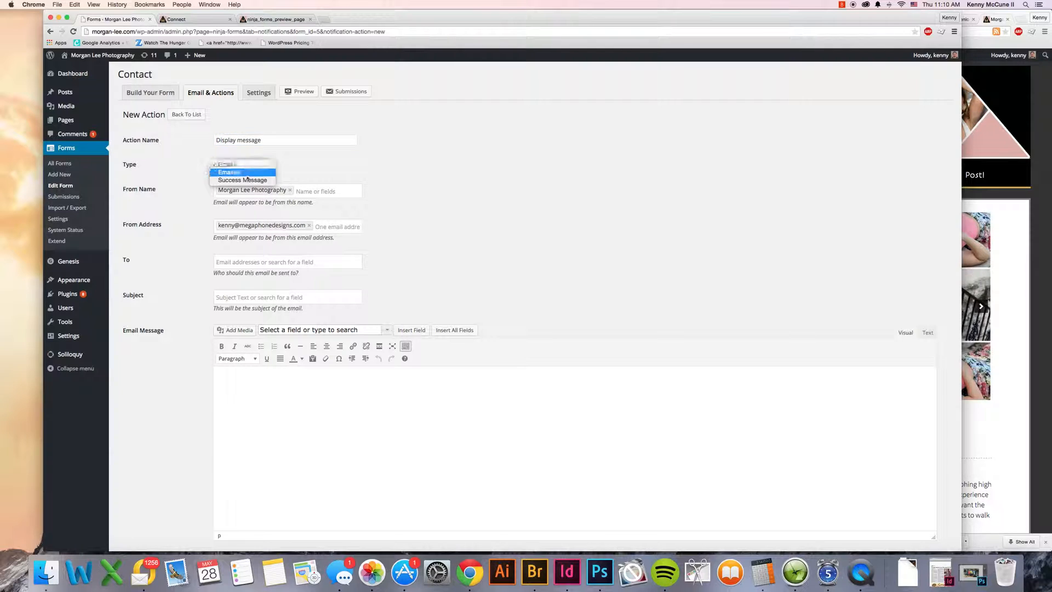
click(241, 180)
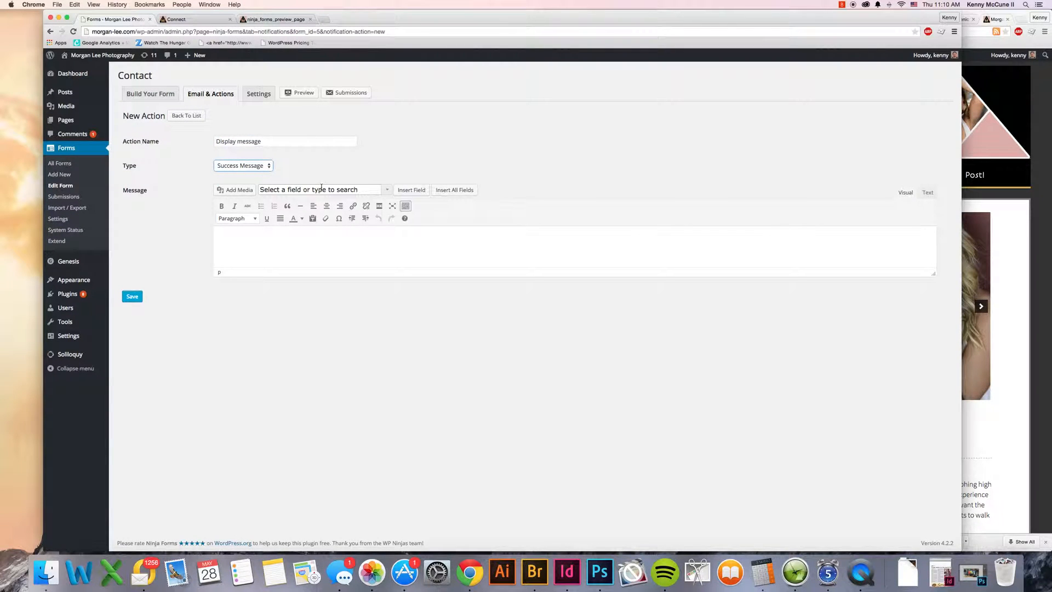
Step: Write the success message "Thanks so much for your interest! We'll be back in contact with you shortly.", sign it with the owner's first name, and save
click(281, 250)
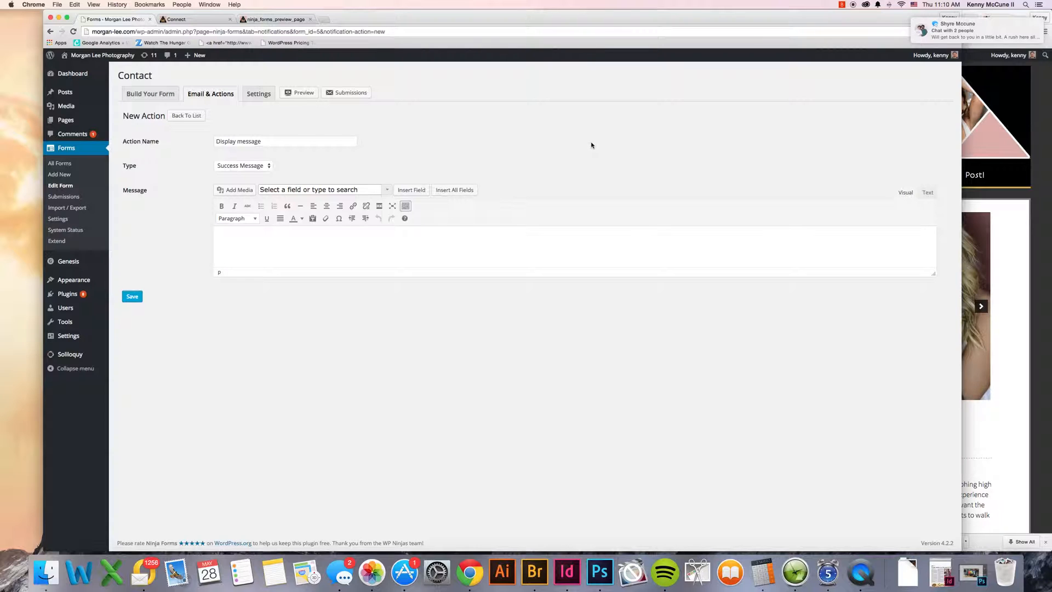
text(Thanks so much for your interest! We'll be ba)
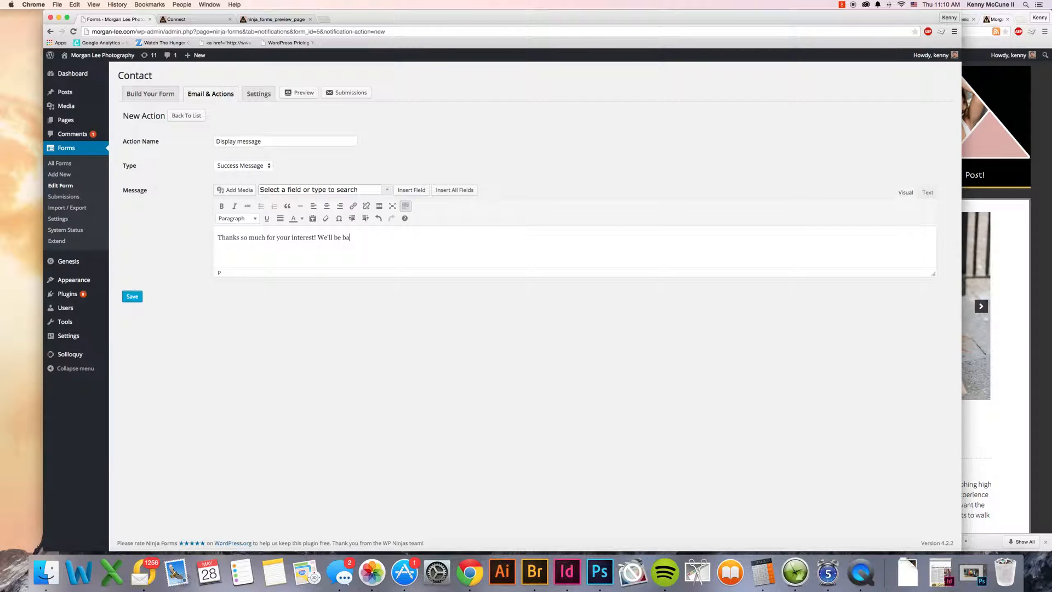
text(ck in contact with you shortly. )
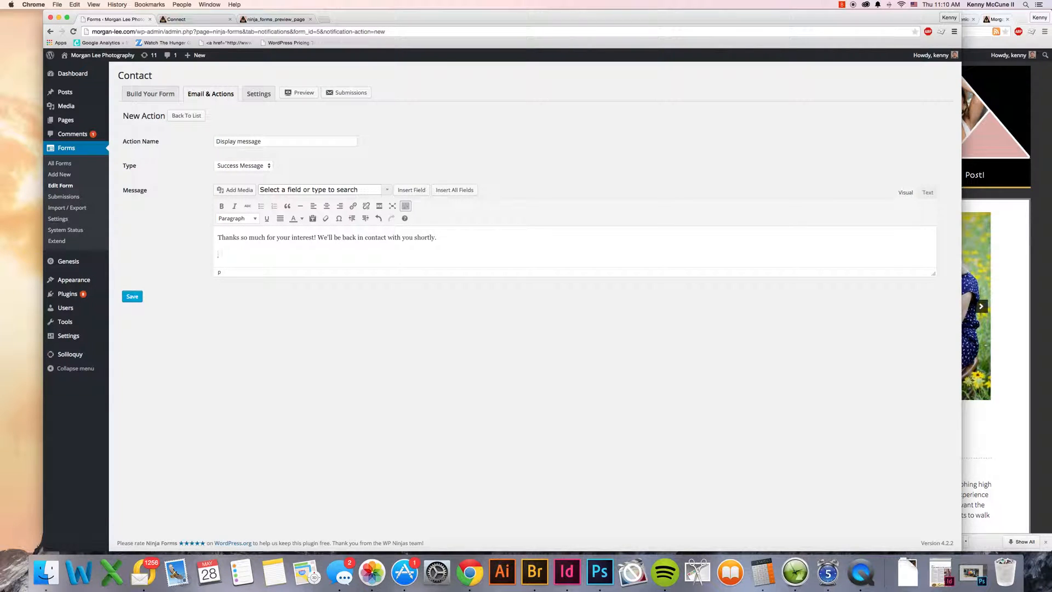
text(Mor)
text(MOrg)
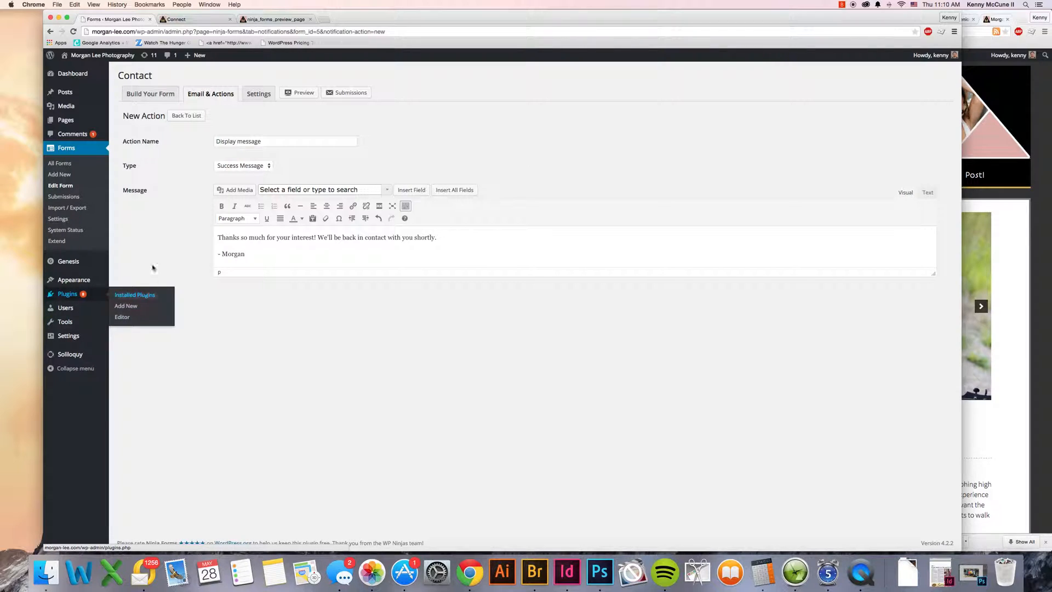
click(132, 296)
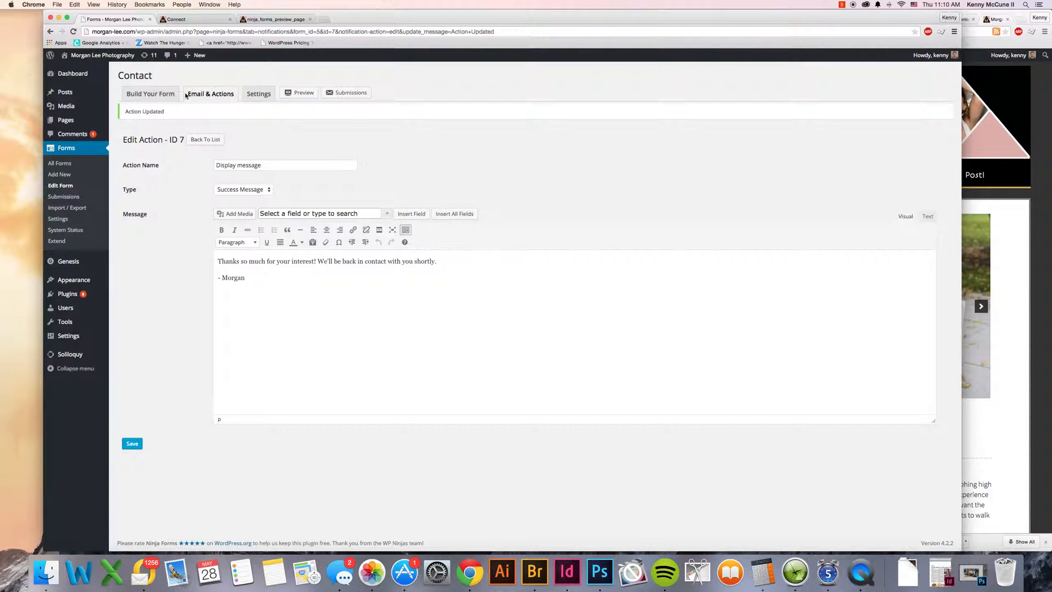
Step: Start another action from the form's action list, set its type to Email and name it Submission notification
click(149, 93)
click(214, 95)
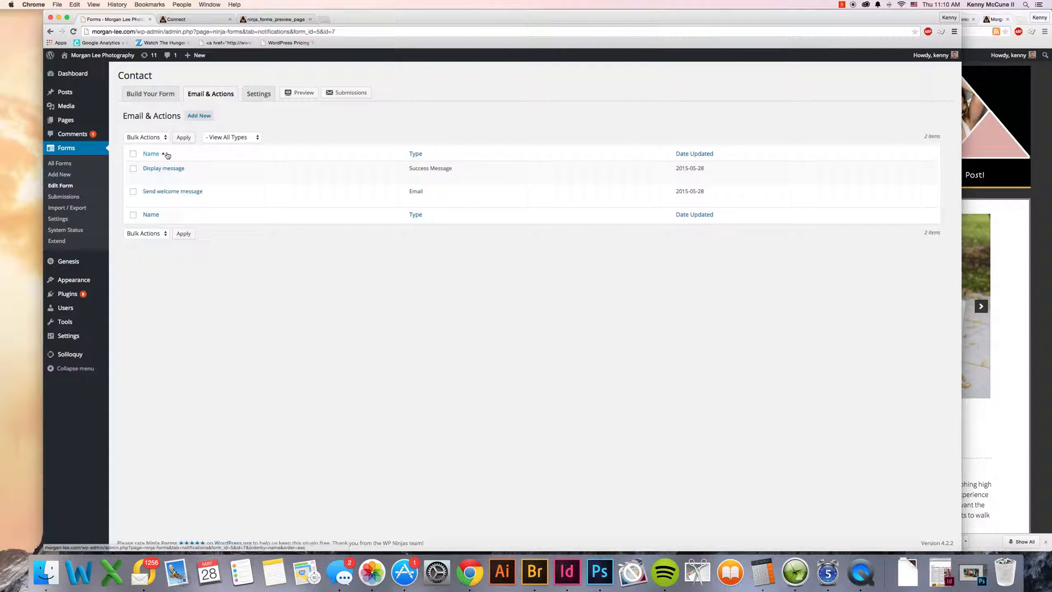
click(190, 117)
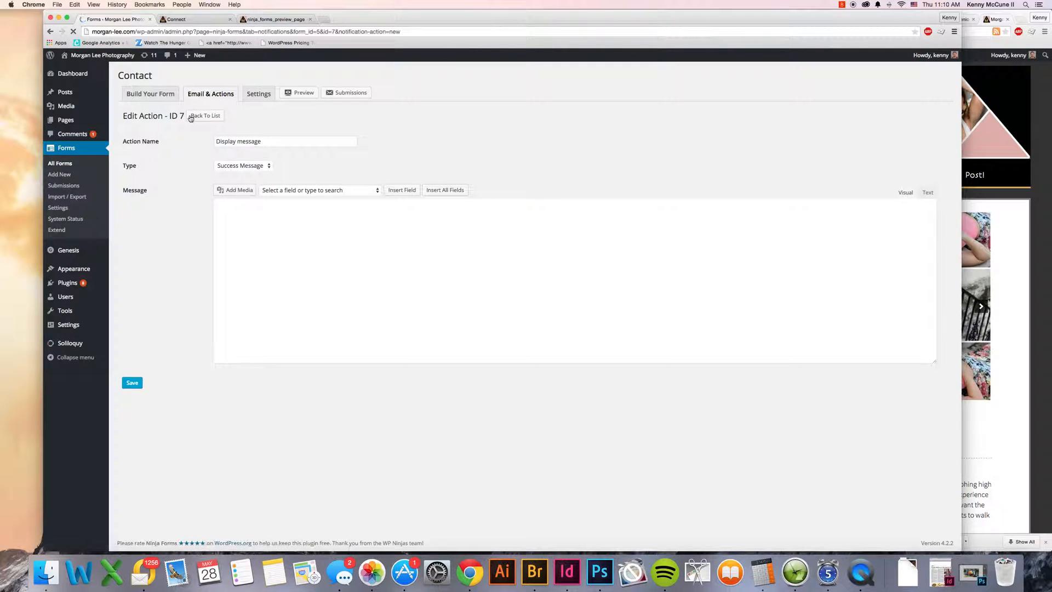
click(230, 164)
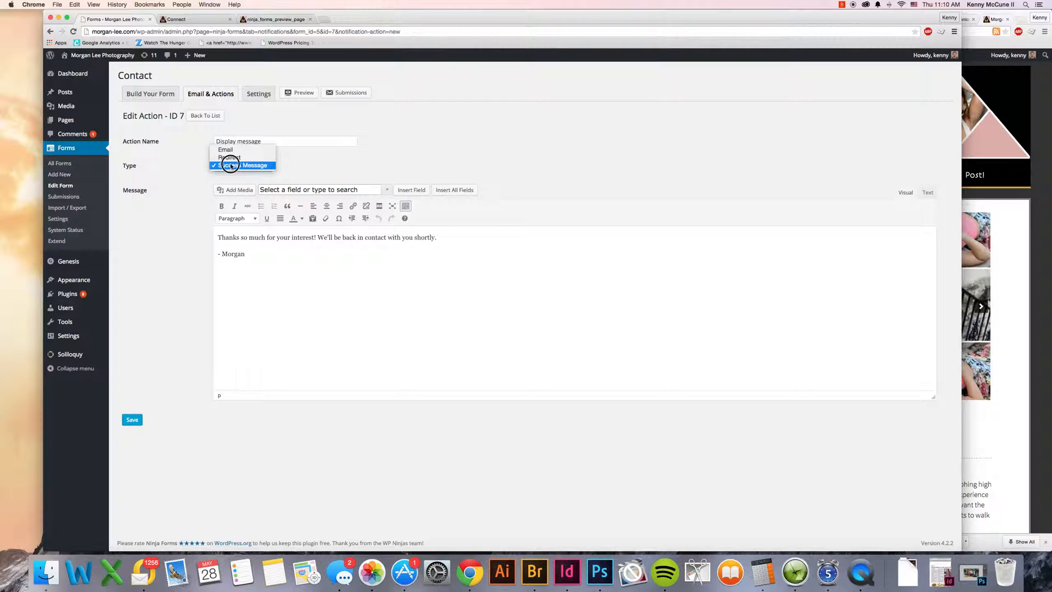
click(230, 150)
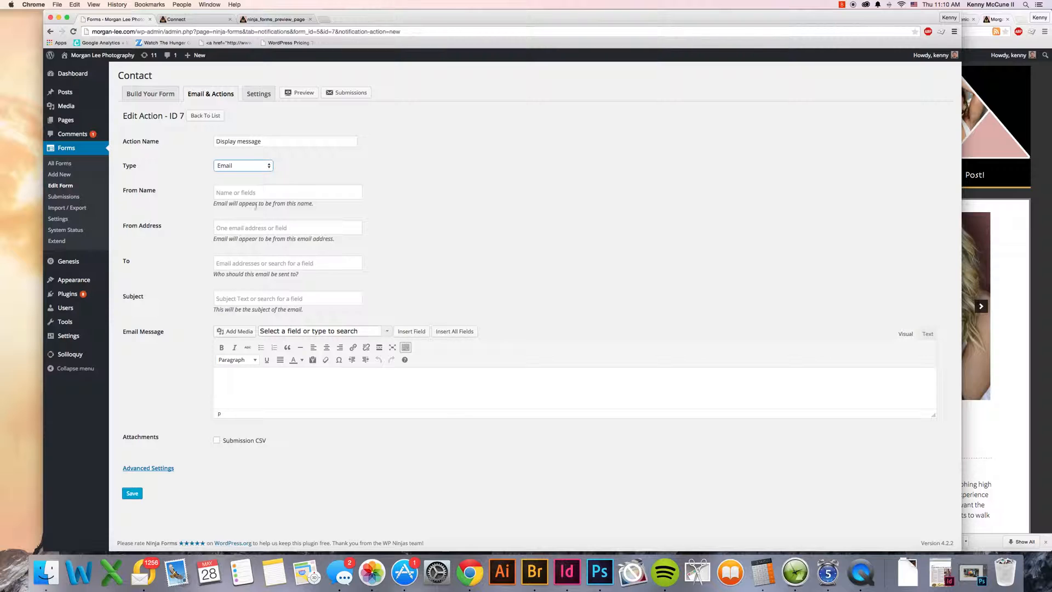
click(247, 194)
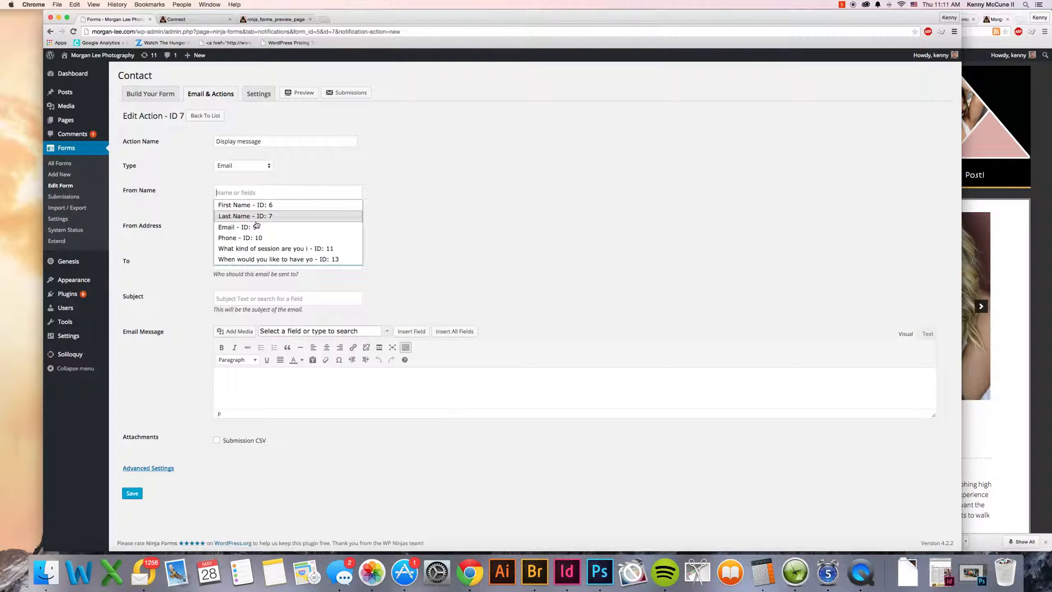
triple_click(256, 140)
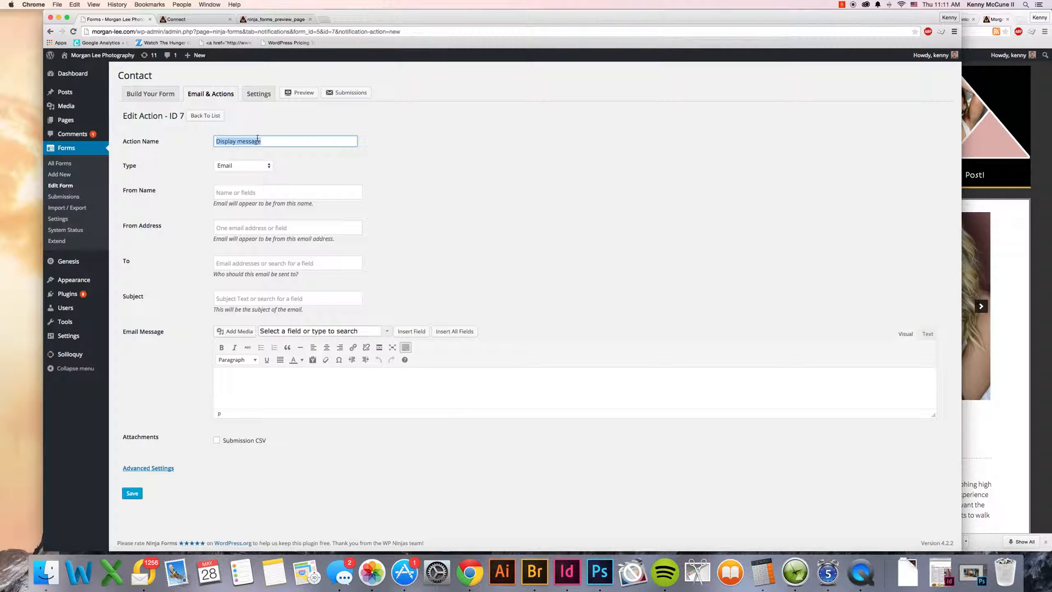
text(Submission notification)
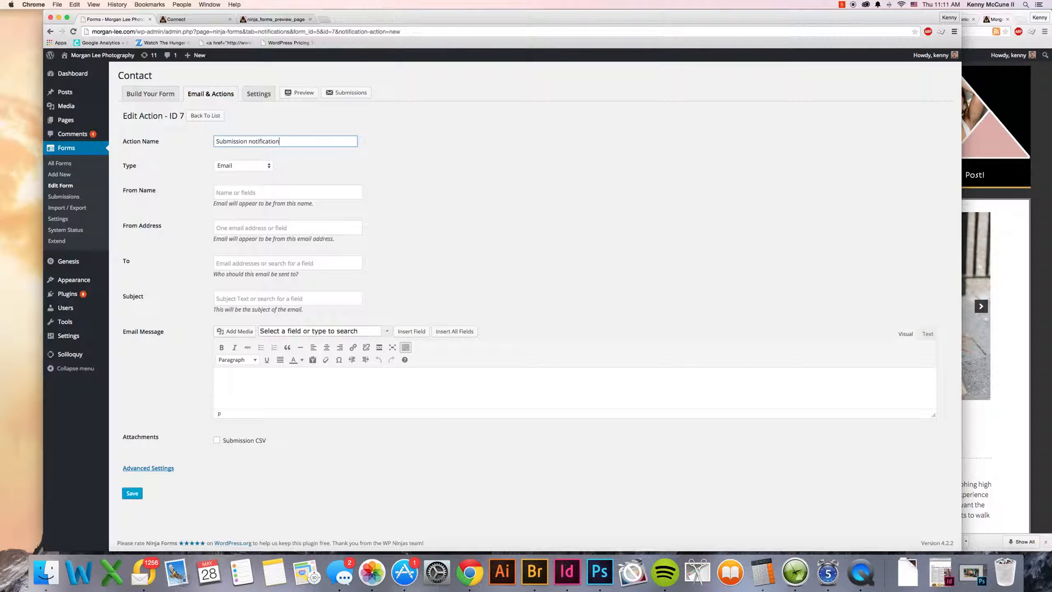
Step: Set the notification's From Name to the First Name and Last Name fields and its From Address to the Email field
click(239, 191)
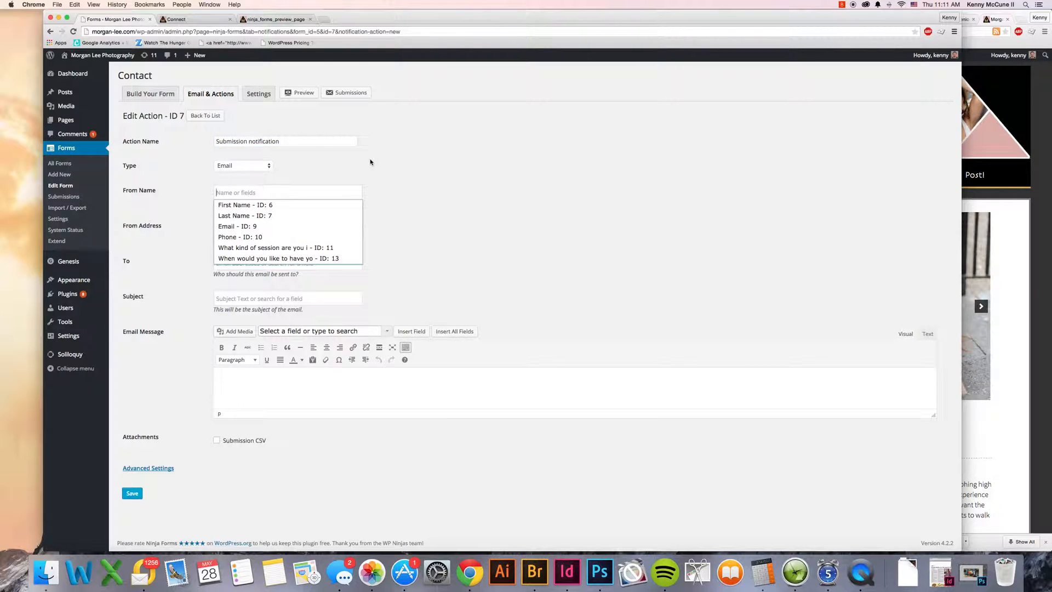
text(morg)
key(BackSpace)
key(BackSpace)
key(BackSpace)
key(BackSpace)
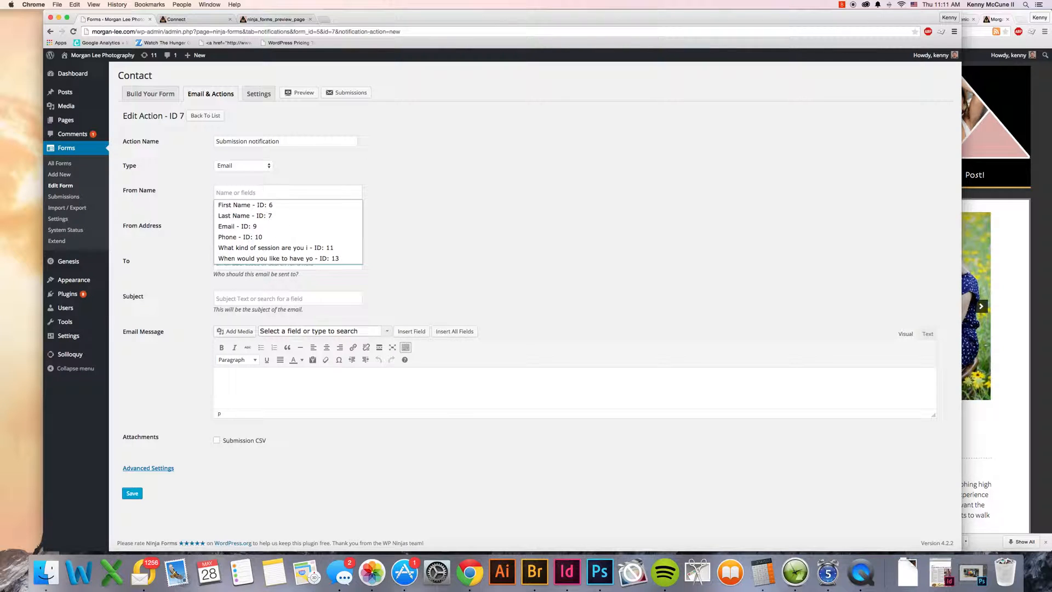
click(264, 205)
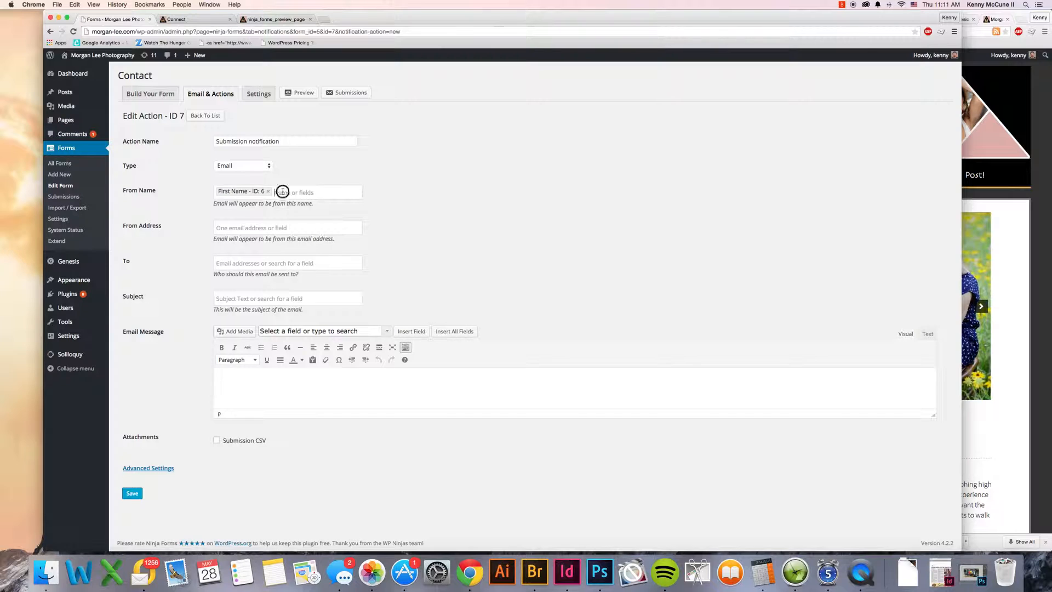
click(283, 191)
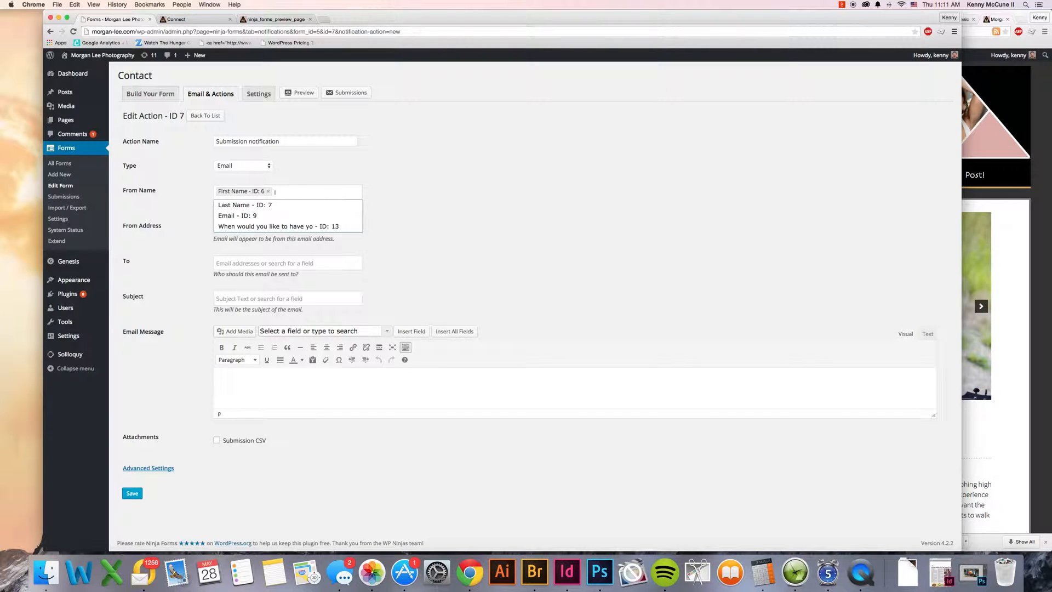
click(277, 204)
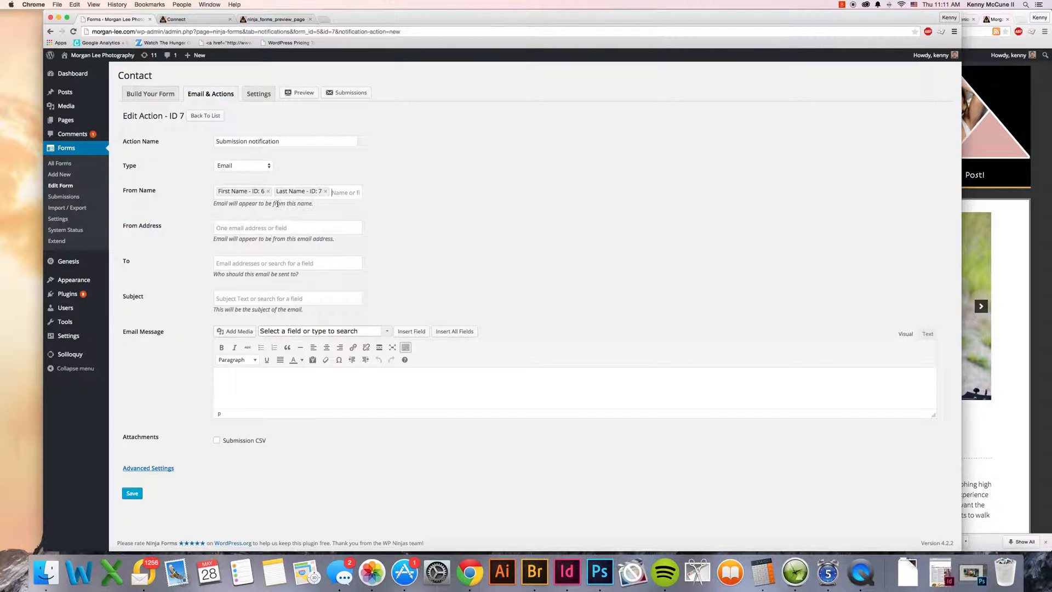
click(255, 225)
click(238, 261)
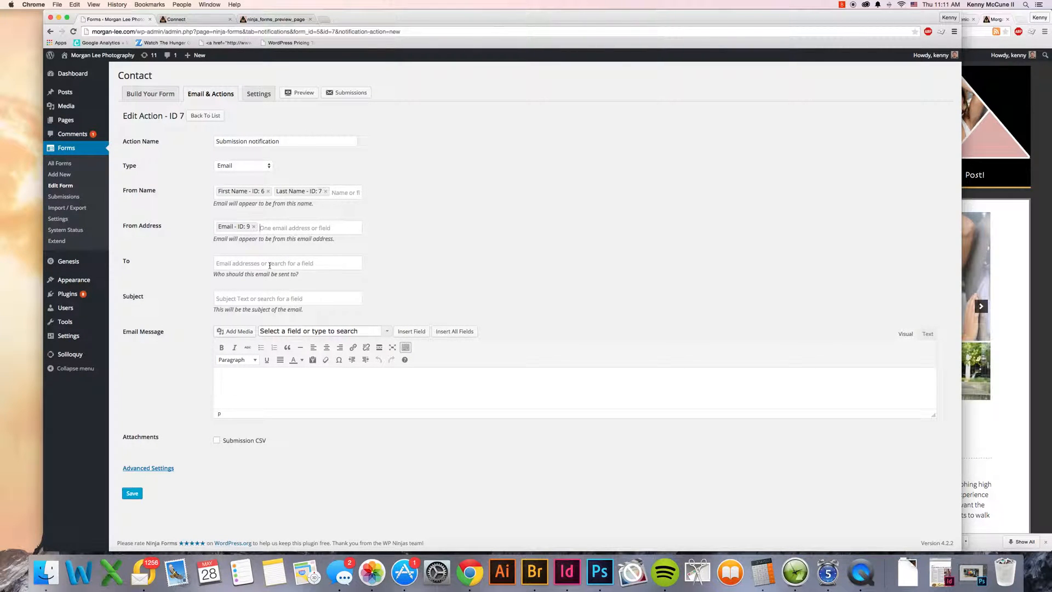
Step: Enter the site owner's email address as the notification's recipient and New Submission as its subject
click(270, 264)
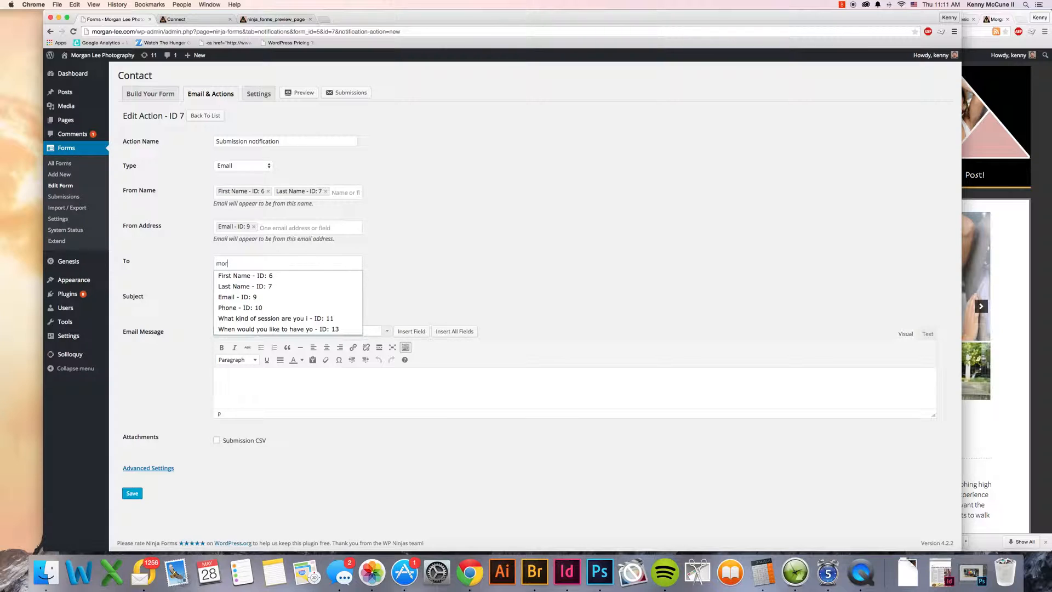
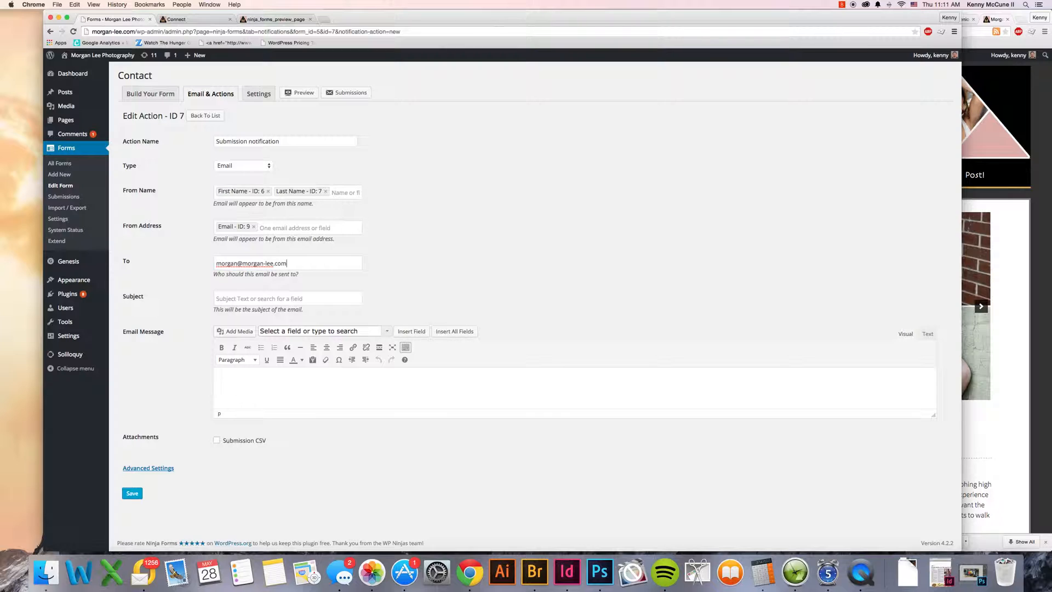
click(272, 299)
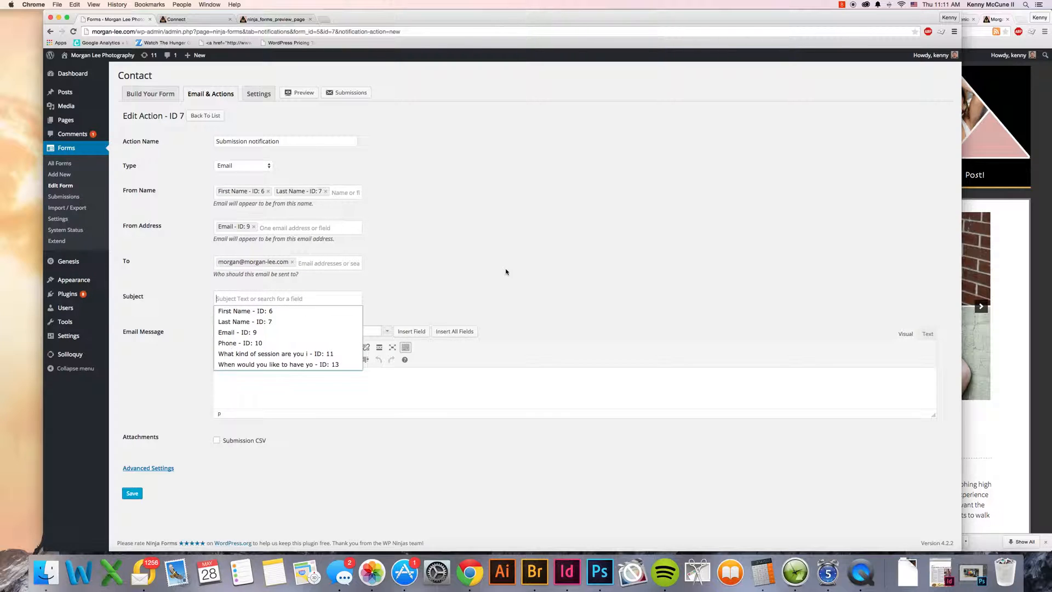
text(New Submission)
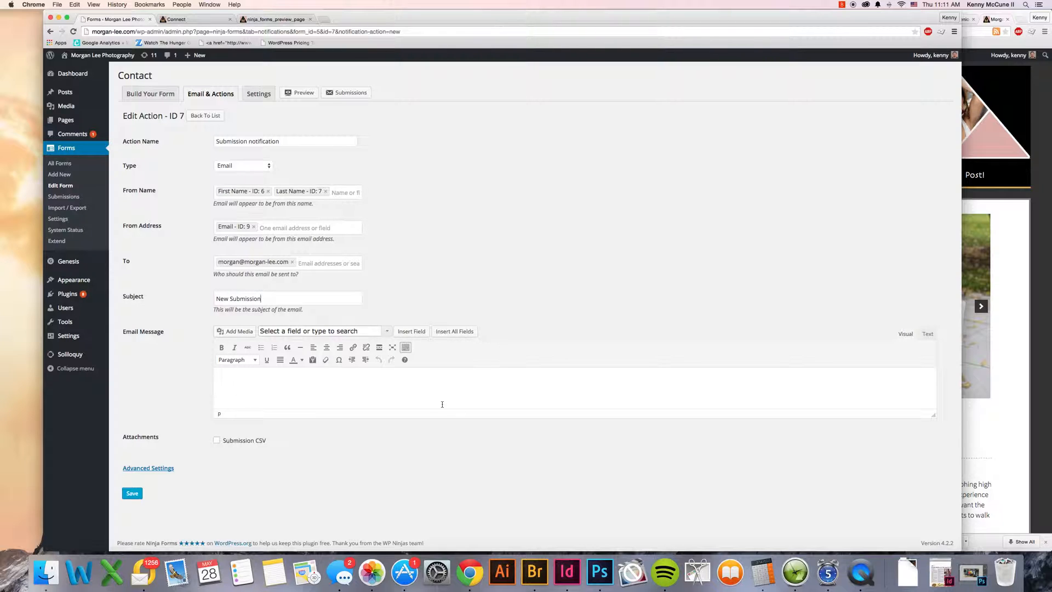
Step: Insert all form fields into the notification's email message and save the action
click(409, 379)
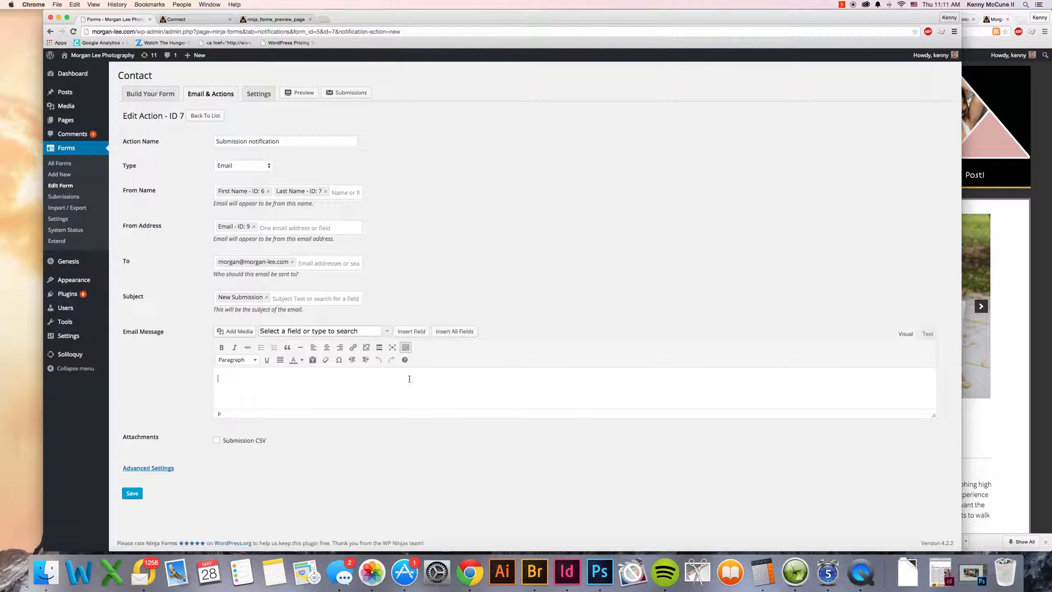
click(456, 331)
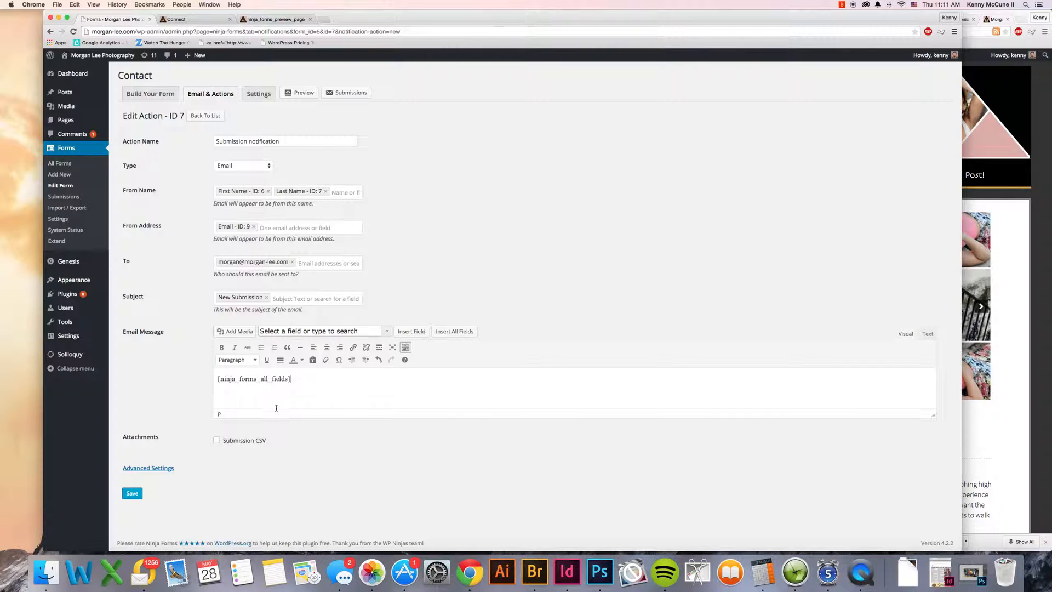
click(132, 493)
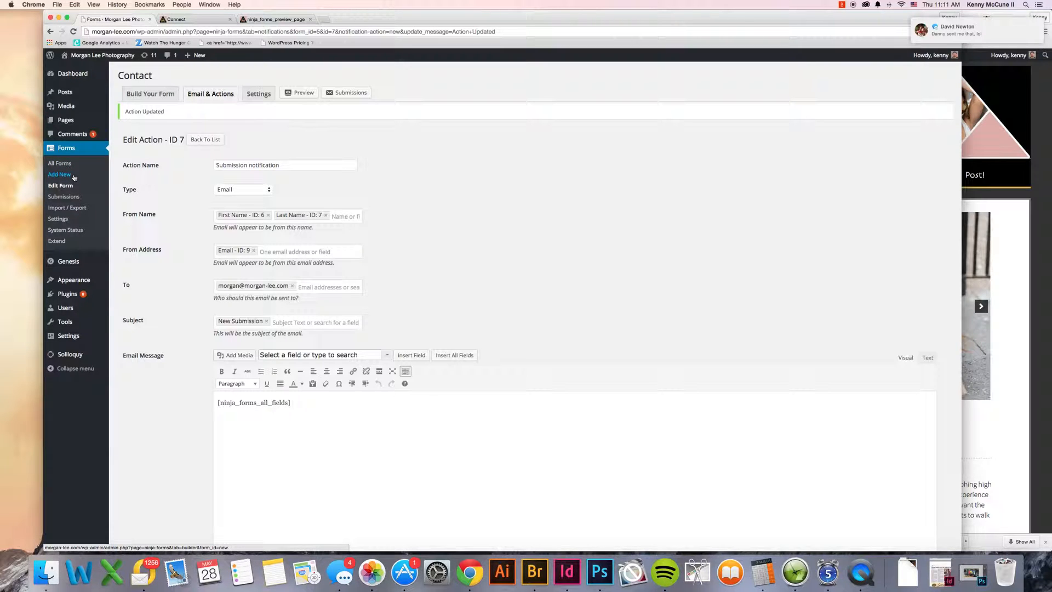
Step: Look through the Ninja Forms submissions, import/export, settings and system status pages and the available extensions
click(73, 197)
click(62, 200)
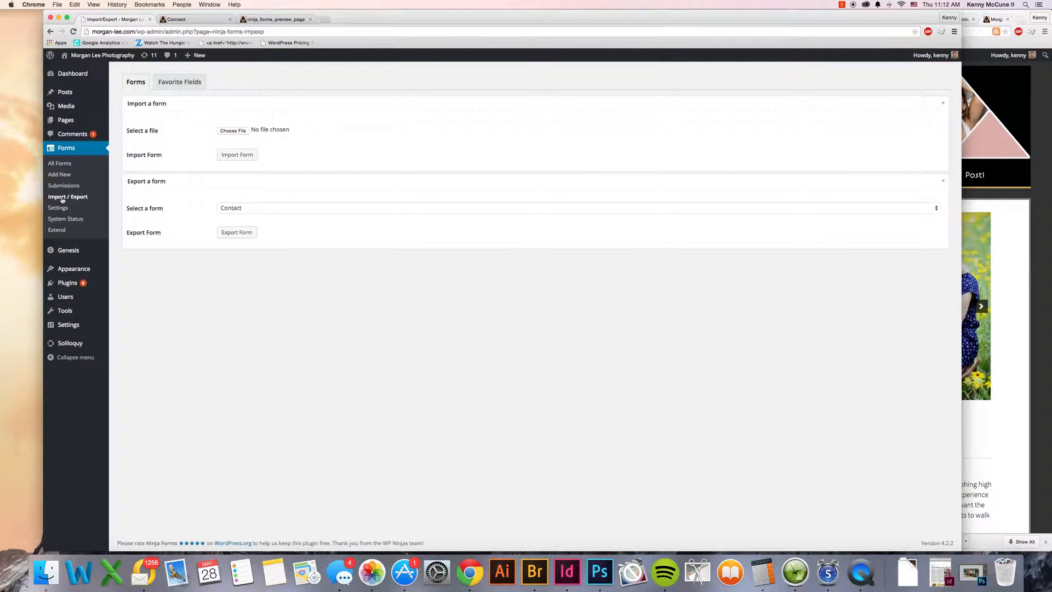
click(64, 212)
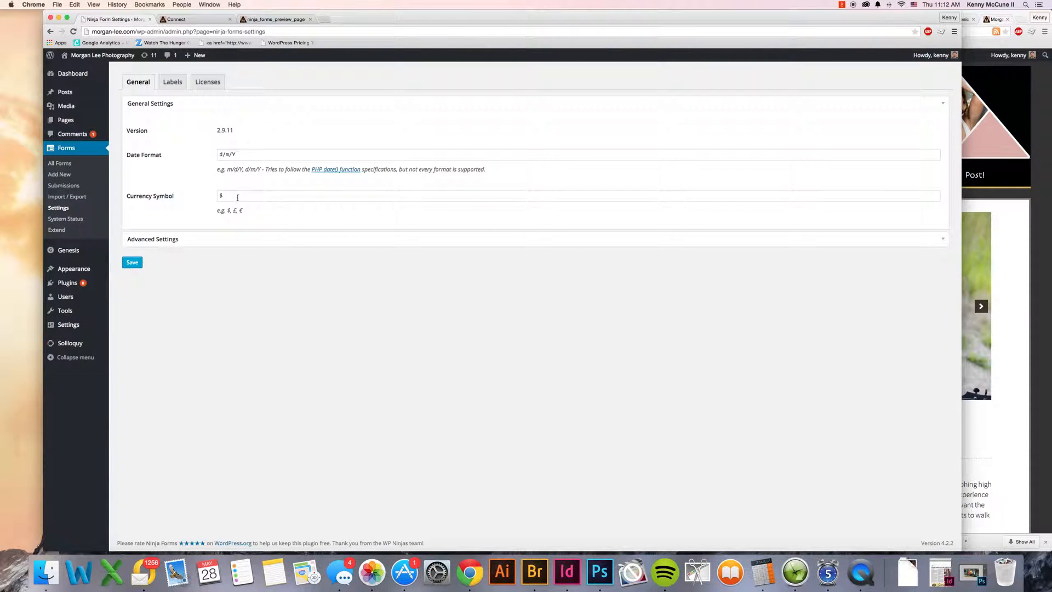
click(81, 219)
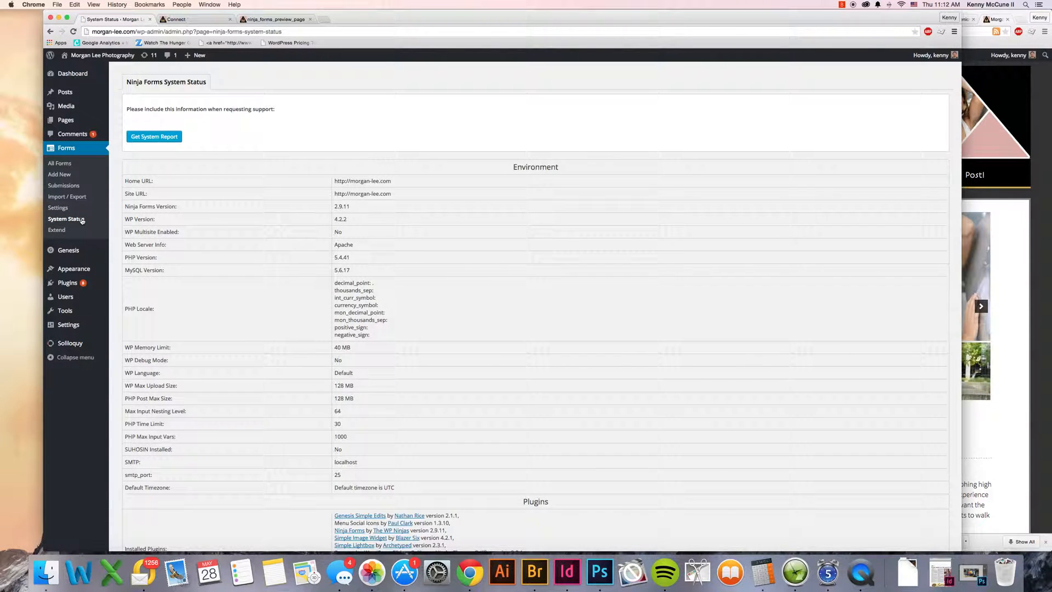
click(63, 230)
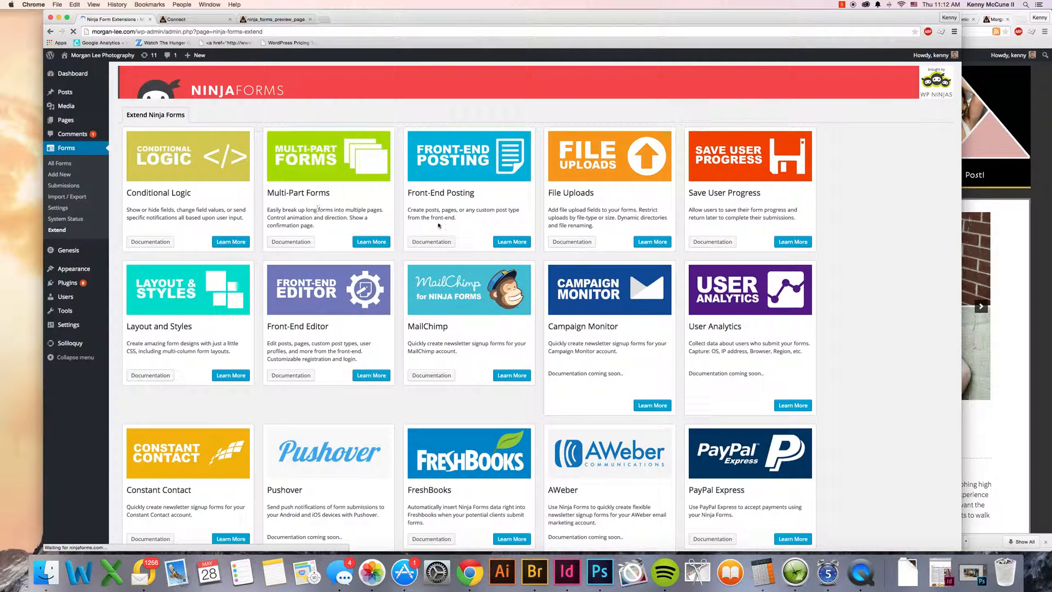
scroll(543, 237, down, 2)
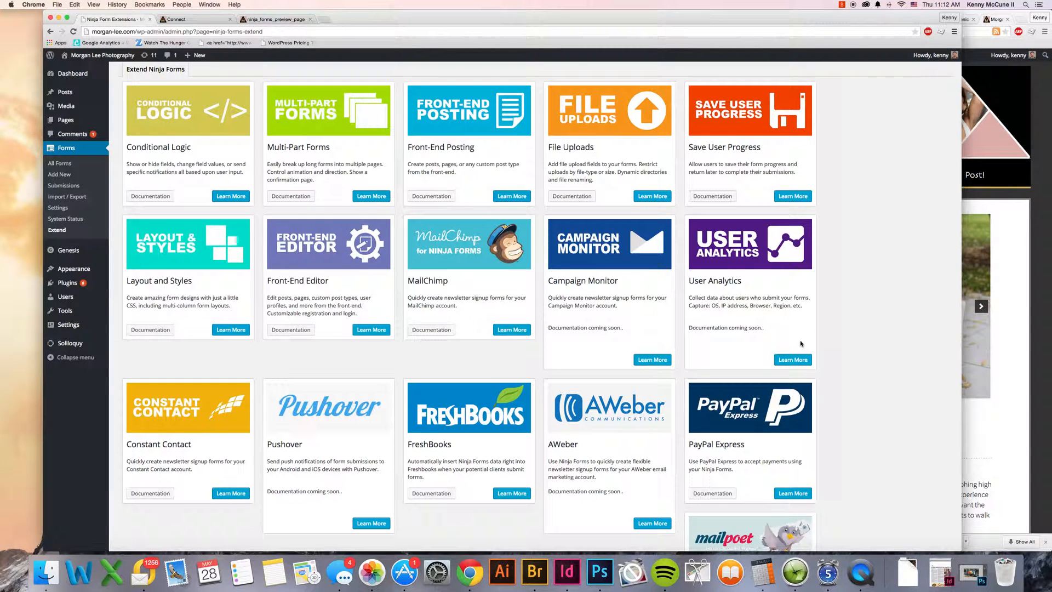
scroll(810, 379, down, 4)
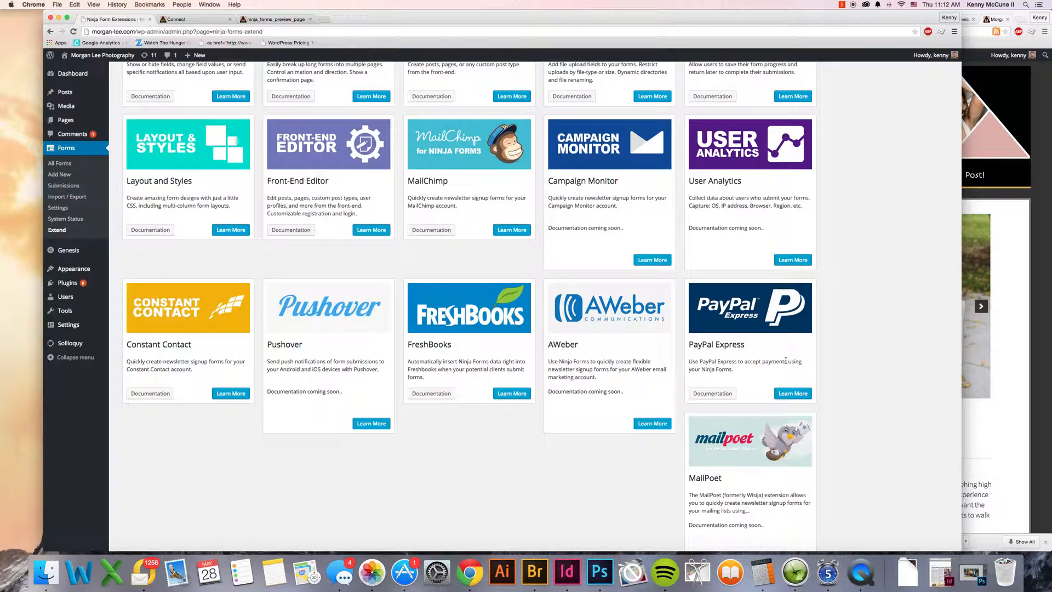
Step: Copy the Contact form's shortcode [ninja_forms id=5] from the list of all forms
scroll(786, 360, up, 6)
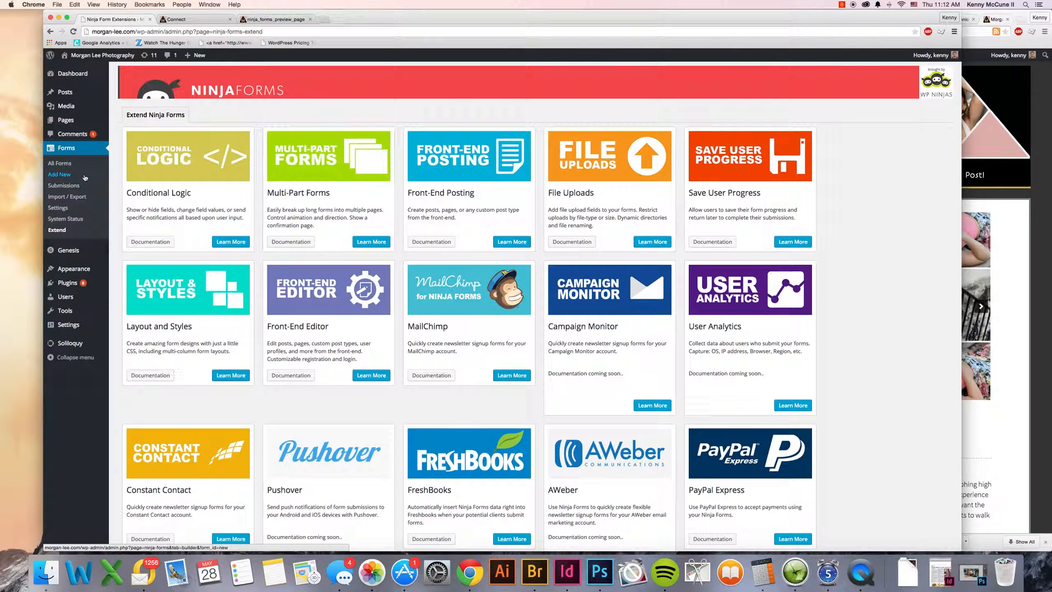
click(60, 163)
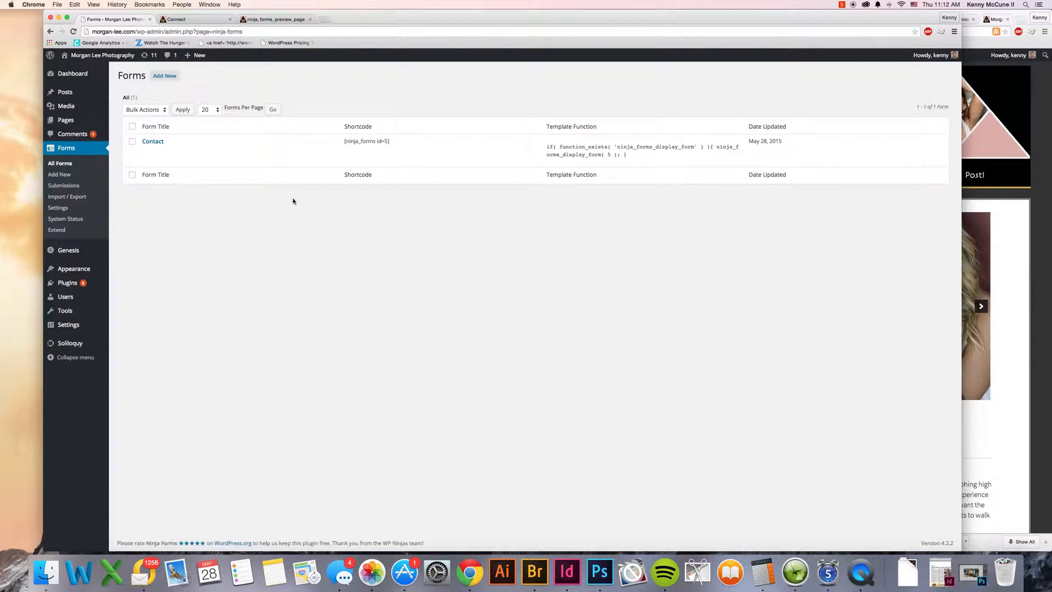
drag(394, 143, 345, 143)
key(super+c)
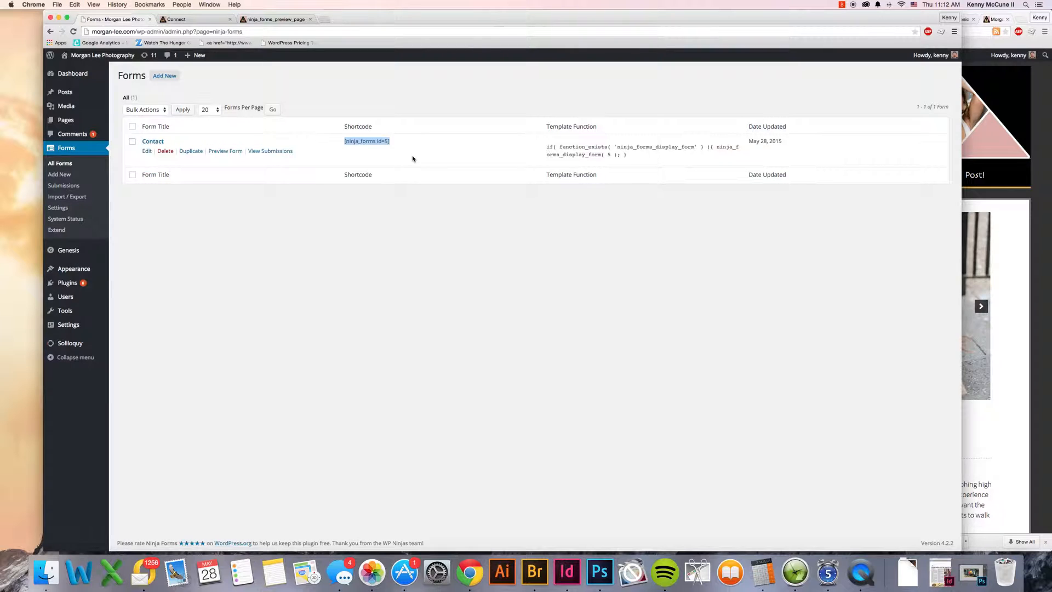
Step: Open the Connect page for editing and check the choices for appending a Ninja Form, leaving Contact selected
click(193, 22)
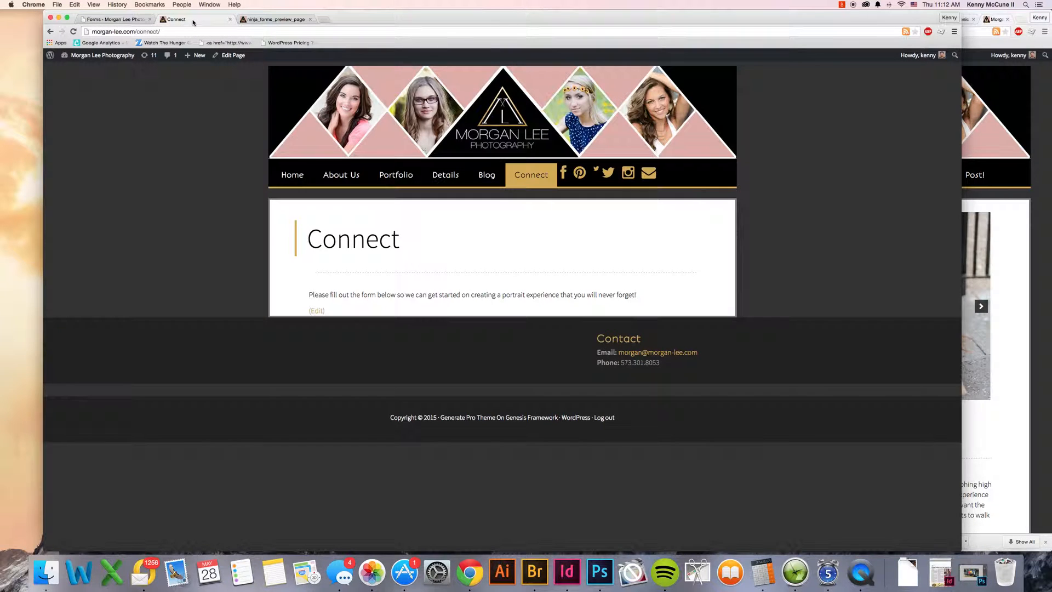
click(232, 55)
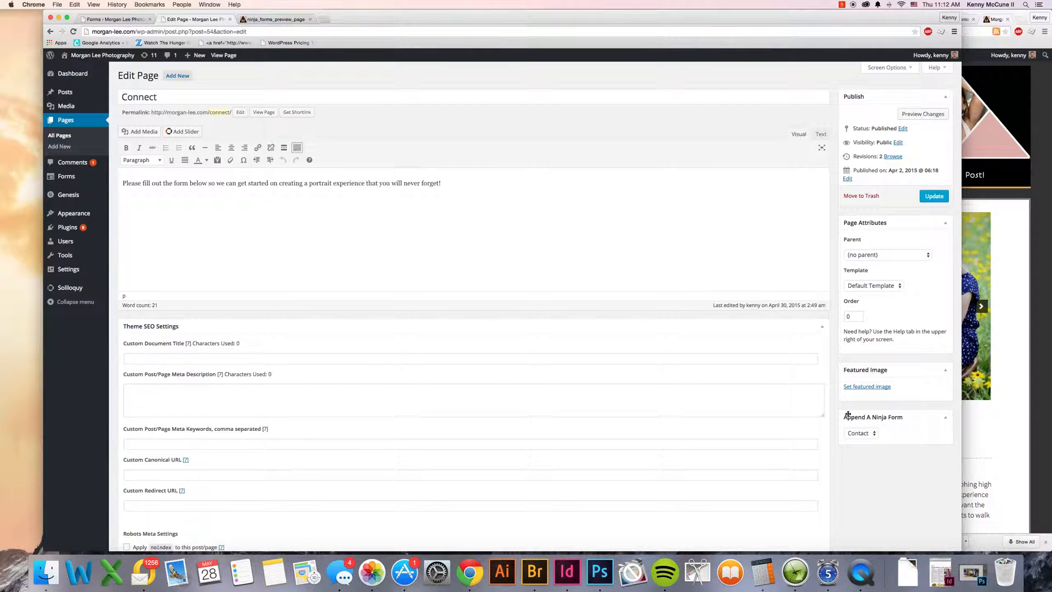
click(873, 435)
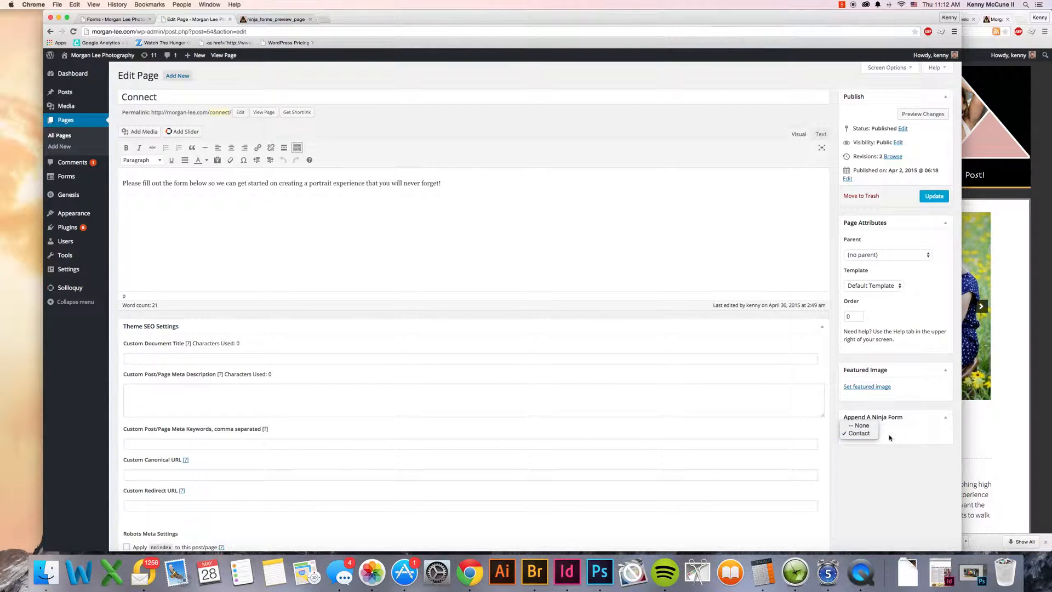
click(891, 435)
click(658, 256)
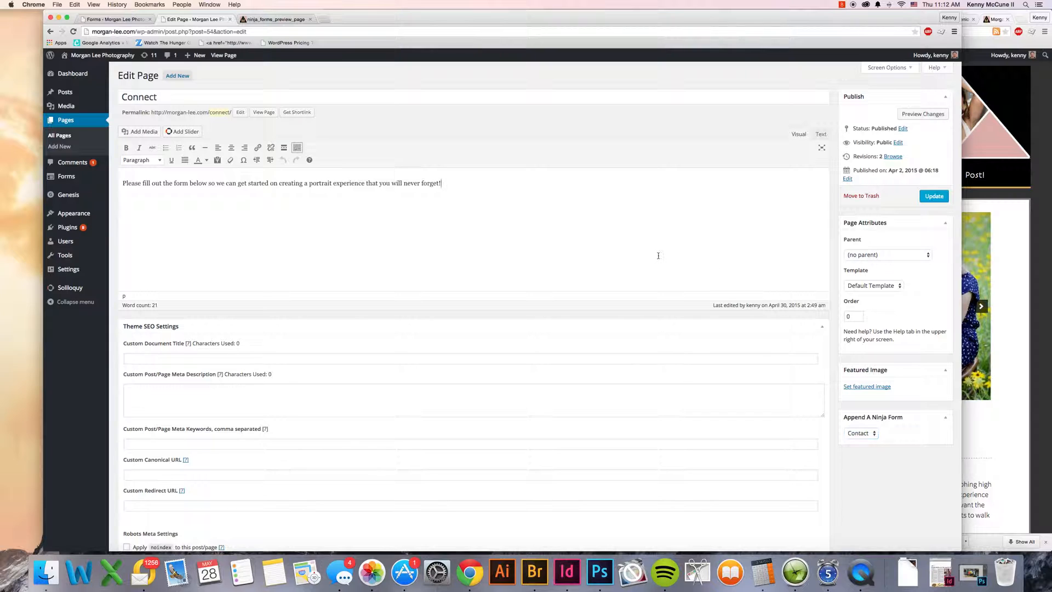
Step: Open the Seniors page for editing and paste the [ninja_forms id=5] shortcode on a new line after the second paragraph
click(51, 136)
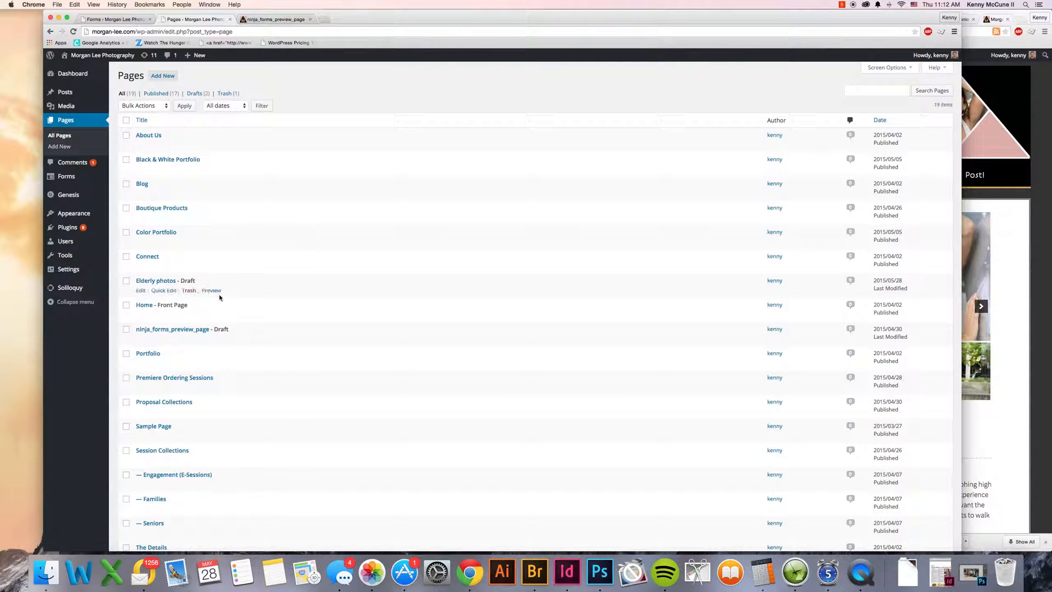
scroll(219, 329, down, 4)
click(141, 430)
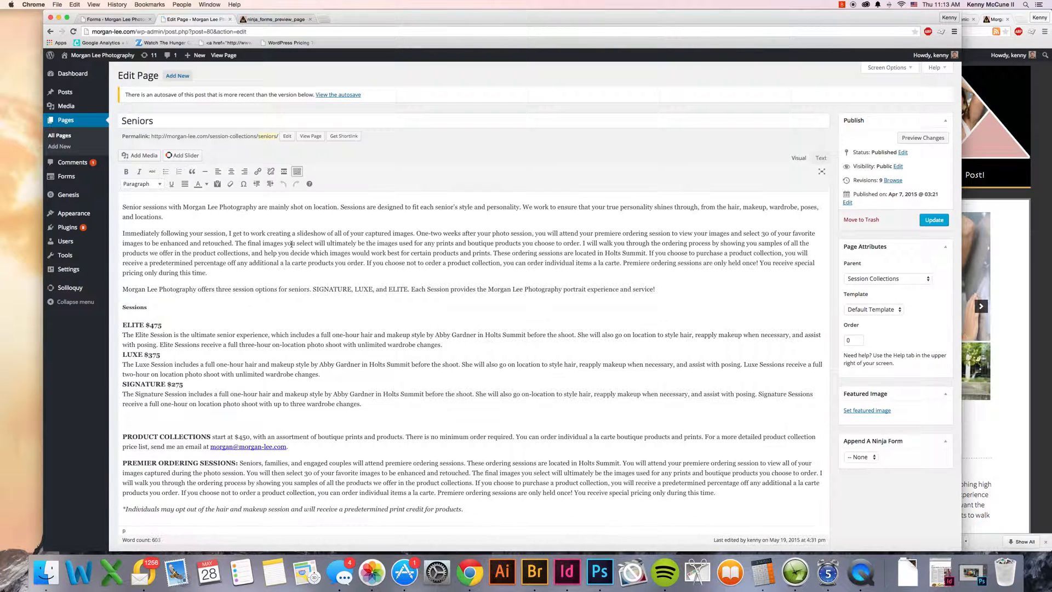
click(605, 274)
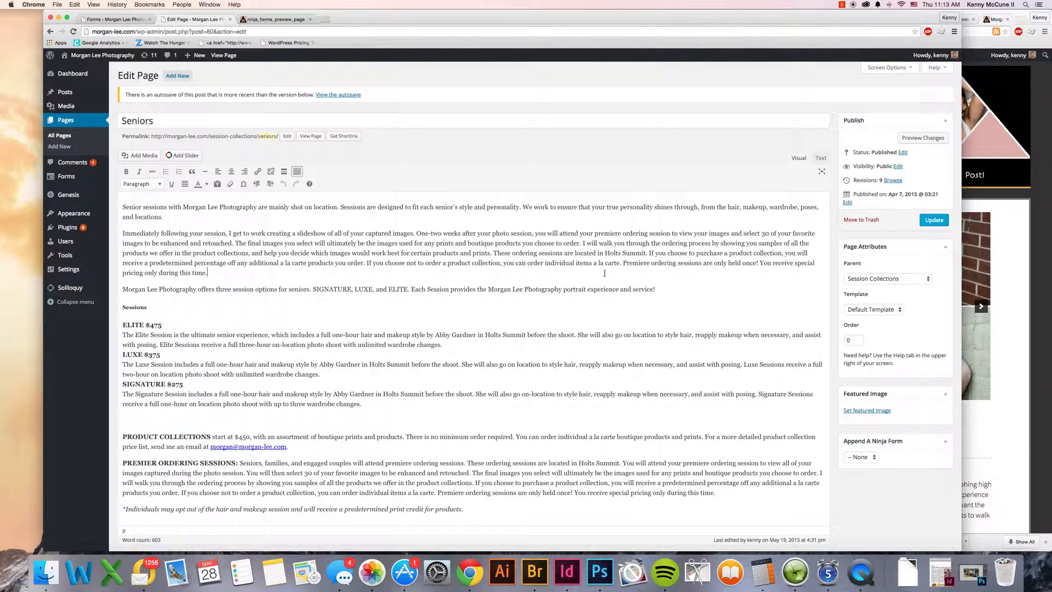
key(Return)
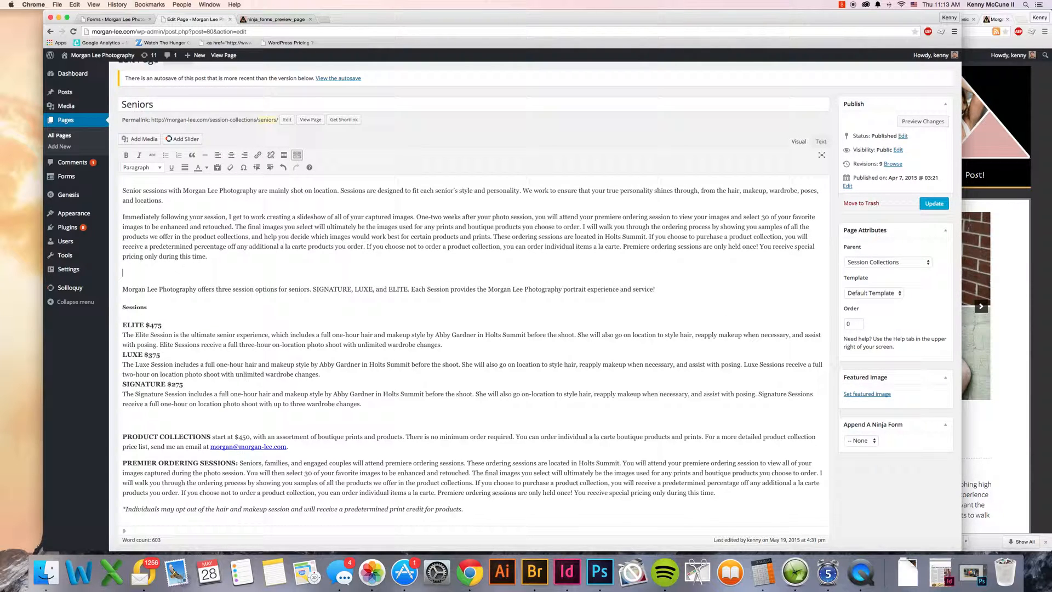
key(super+v)
Step: Preview the Seniors page changes and examine the embedded contact form down to the content below it
click(930, 121)
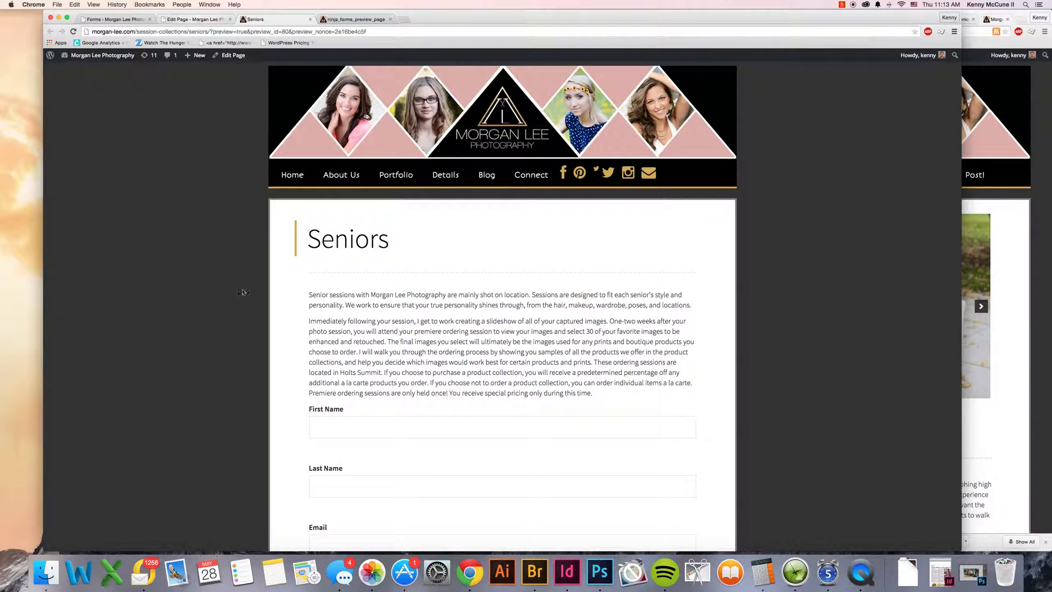
scroll(235, 290, down, 10)
scroll(208, 283, down, 5)
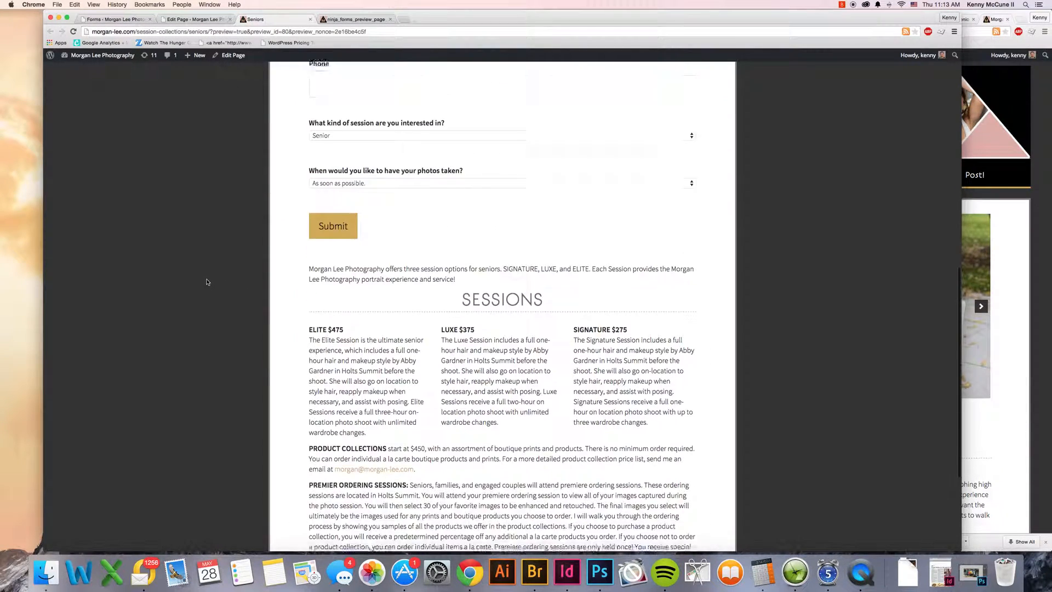
Step: Return to the Seniors page editor and leave it for the list of all pages, discarding the unsaved shortcode
click(193, 20)
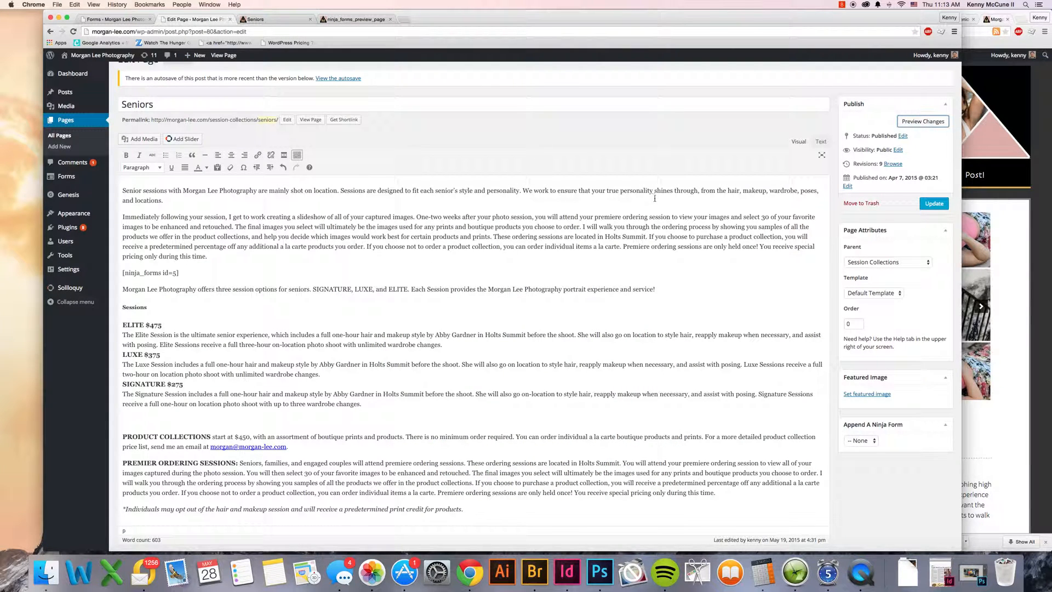
click(67, 137)
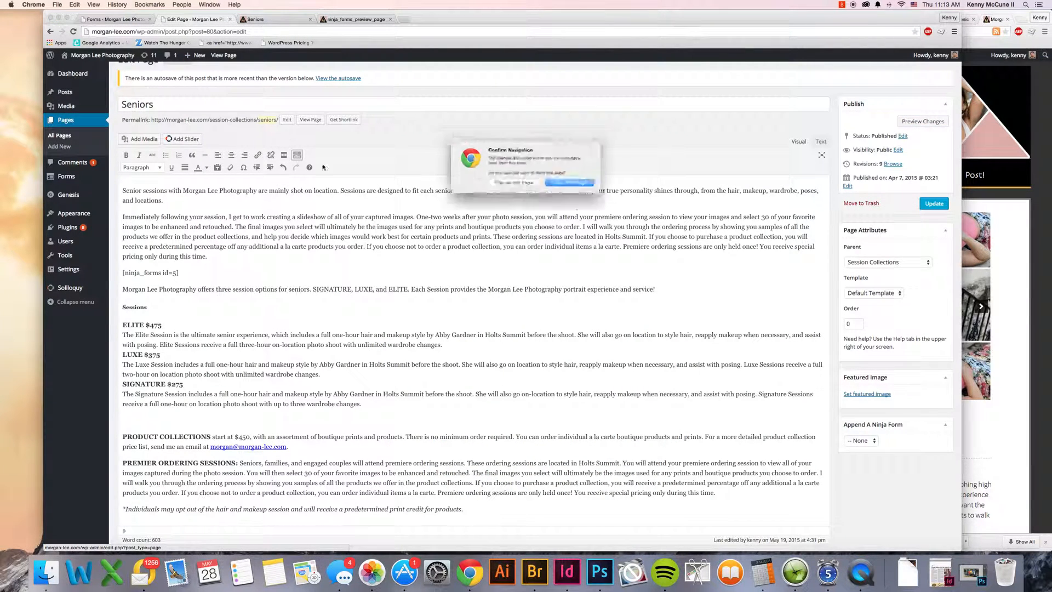
click(565, 182)
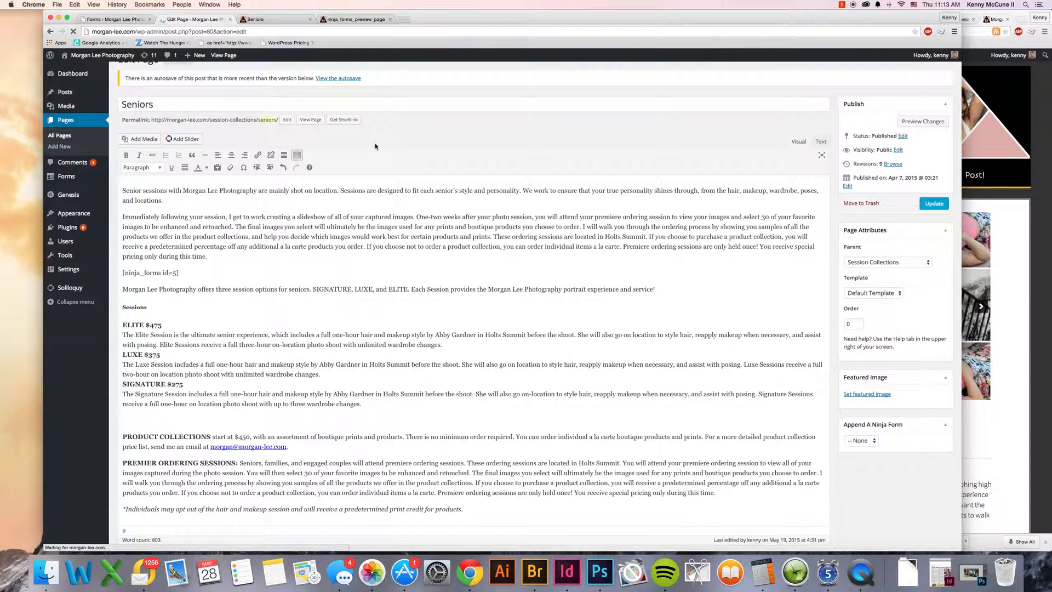